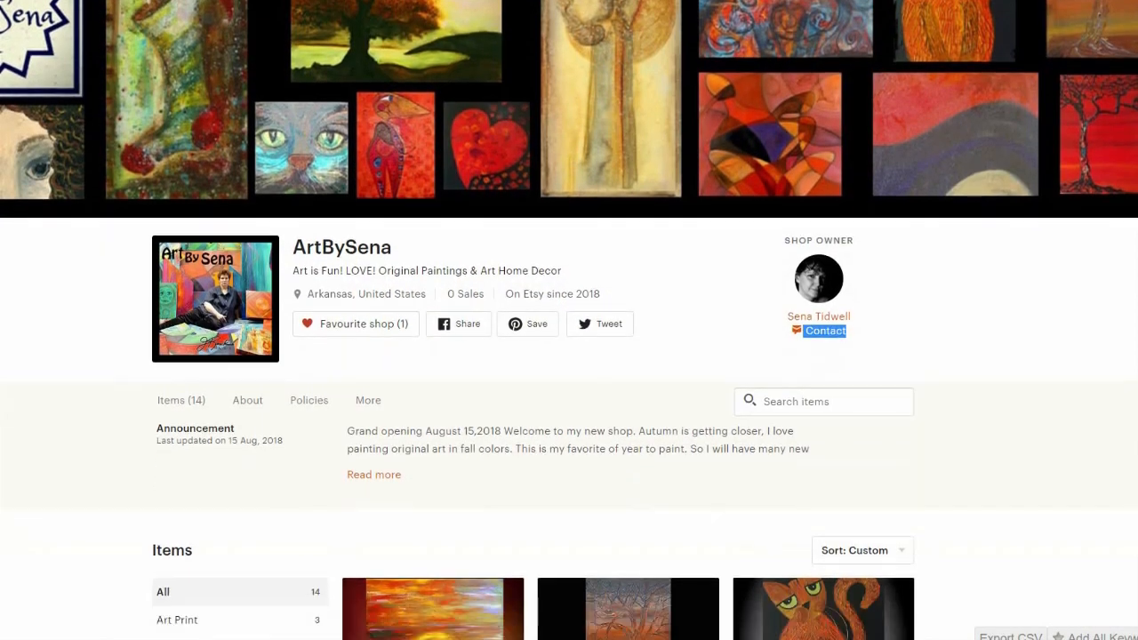
# Browse the paintings and art prints listed for sale in the ArtBySena Etsy shop
pyautogui.scroll(-3, 569, 320)
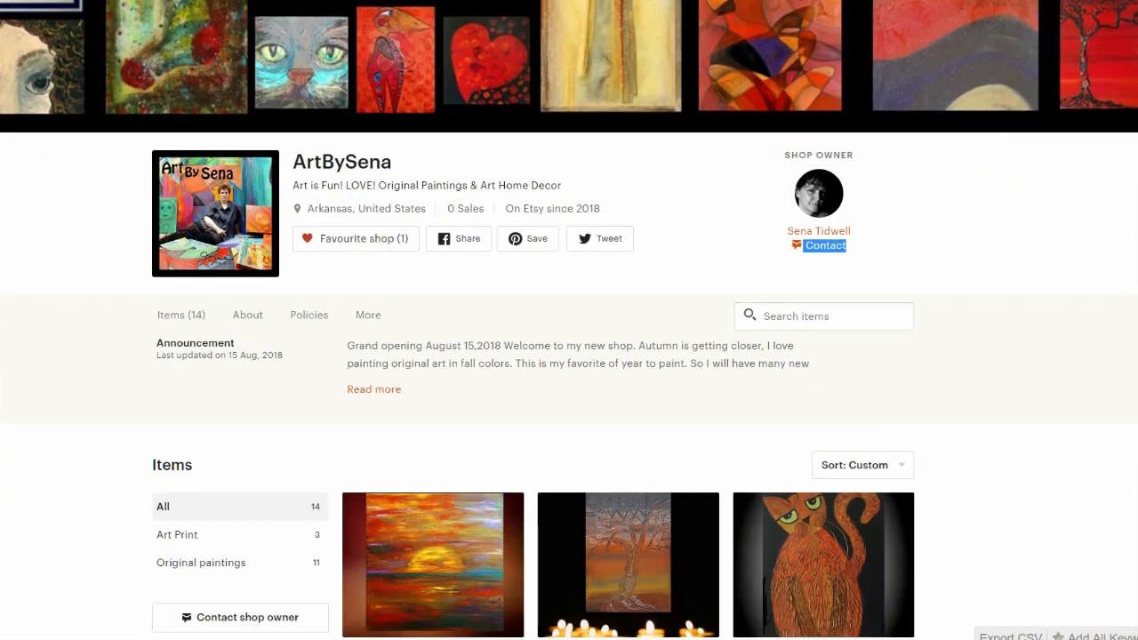
pyautogui.scroll(-2, 569, 320)
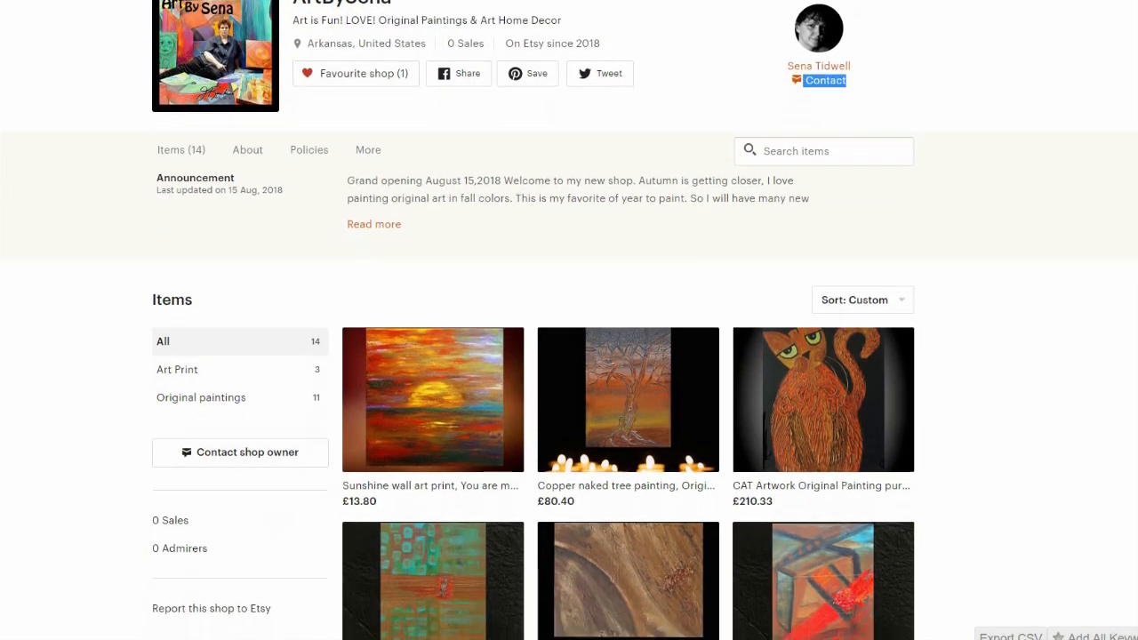
pyautogui.scroll(-2, 569, 320)
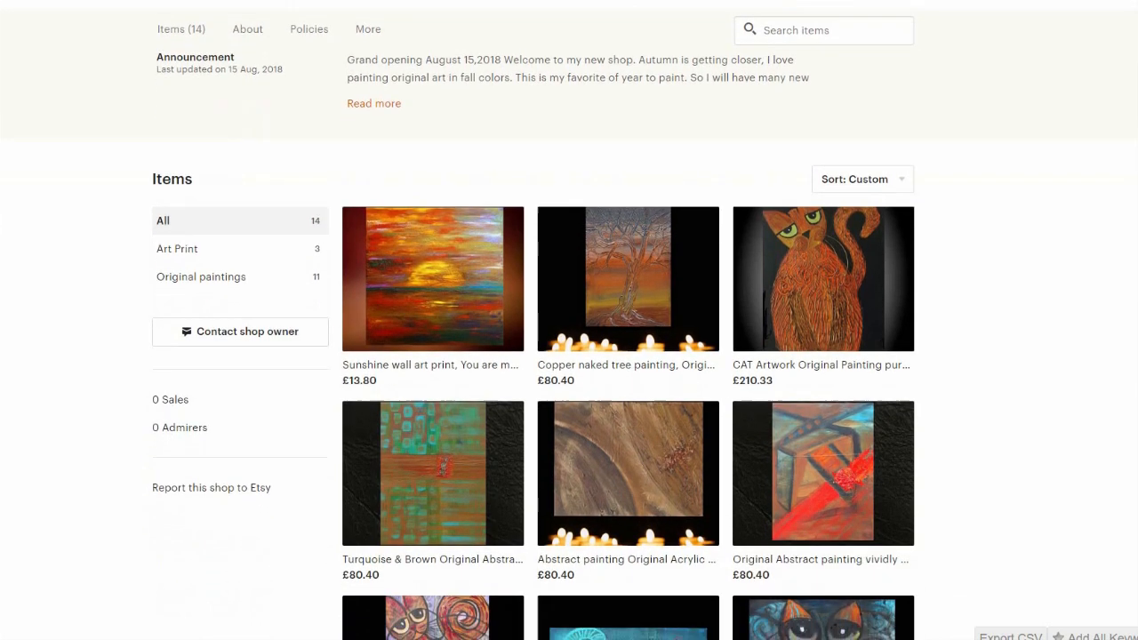
pyautogui.scroll(-3, 569, 320)
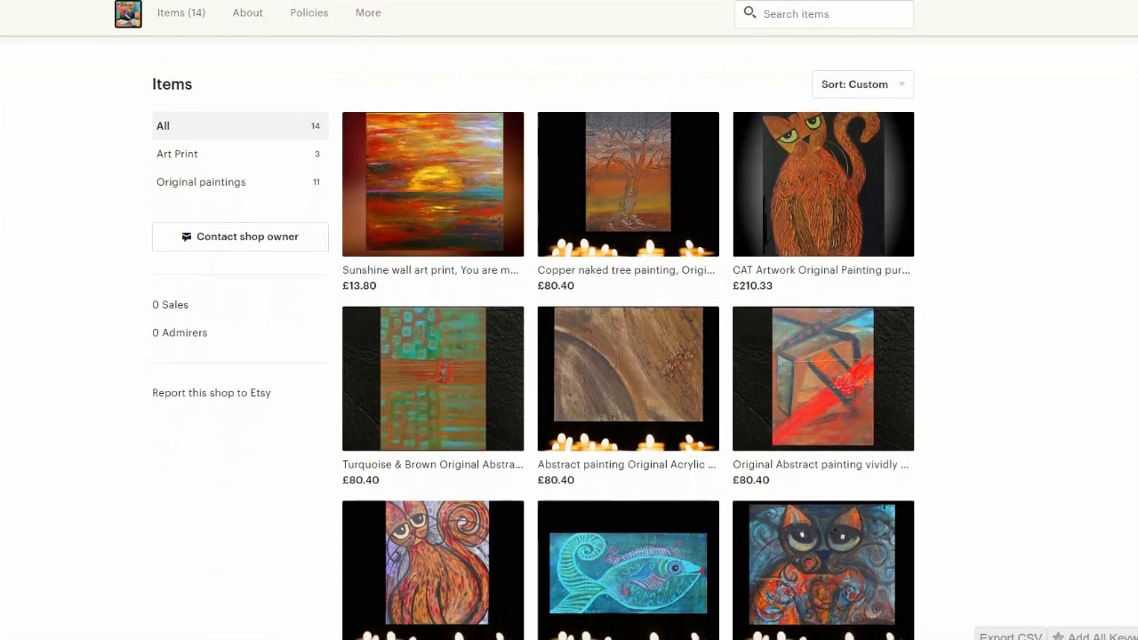
pyautogui.scroll(-1, 568, 320)
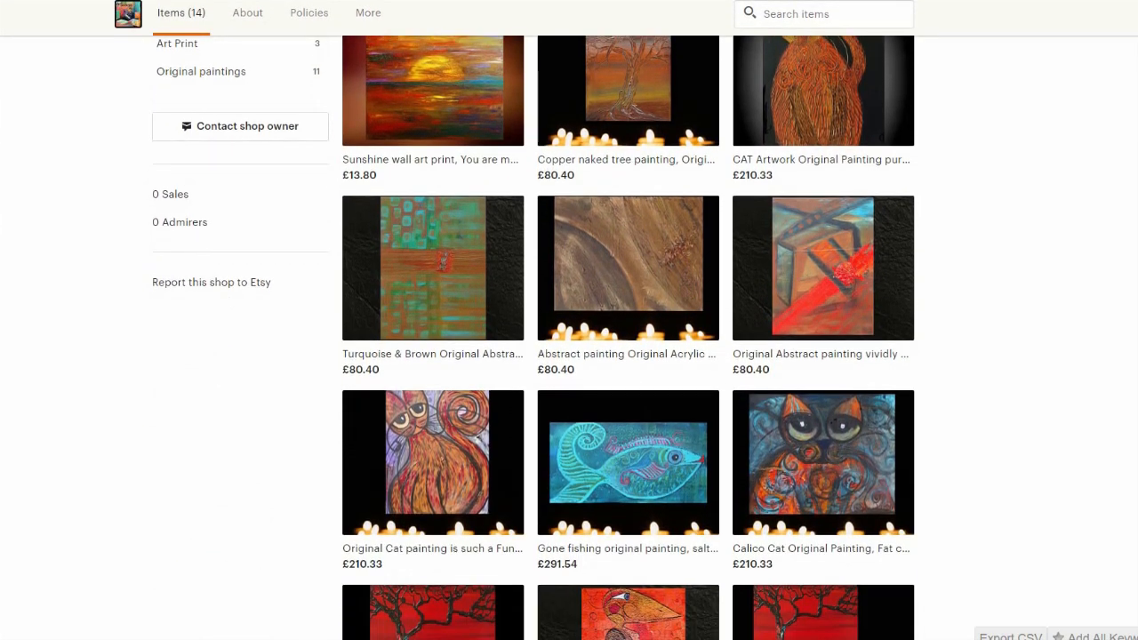
pyautogui.scroll(-2, 569, 320)
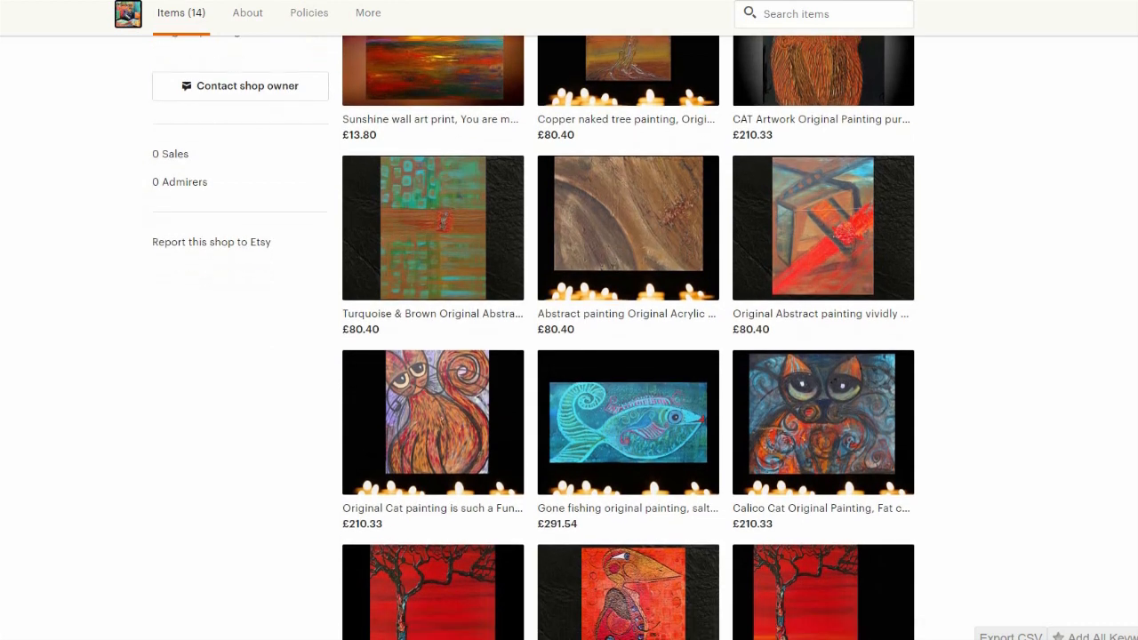
pyautogui.scroll(-2, 569, 320)
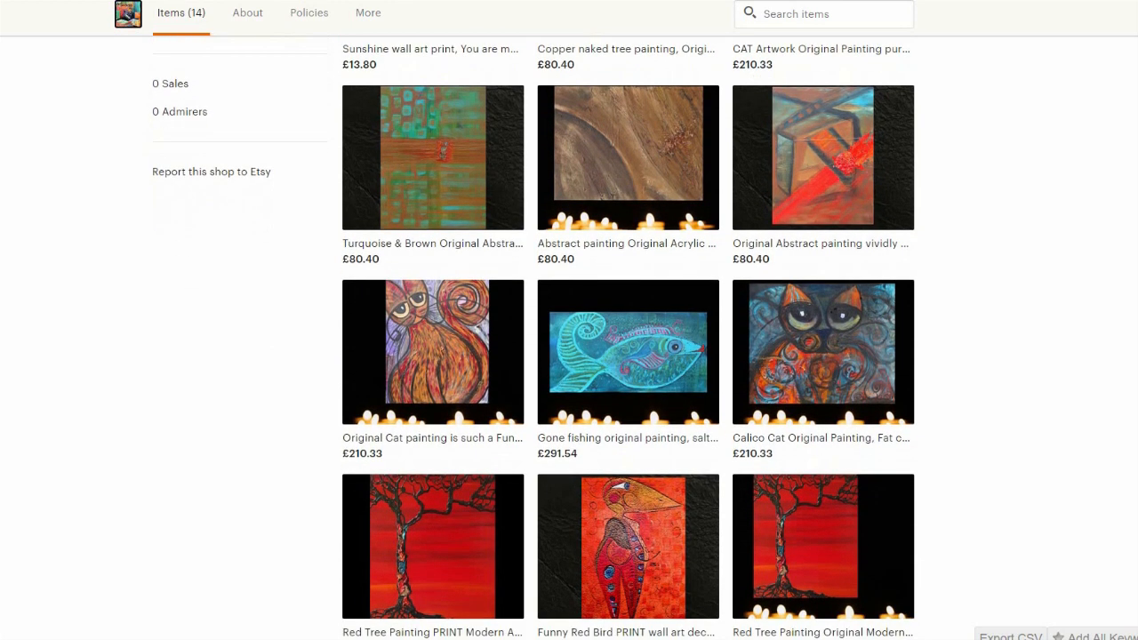
pyautogui.scroll(-2, 569, 320)
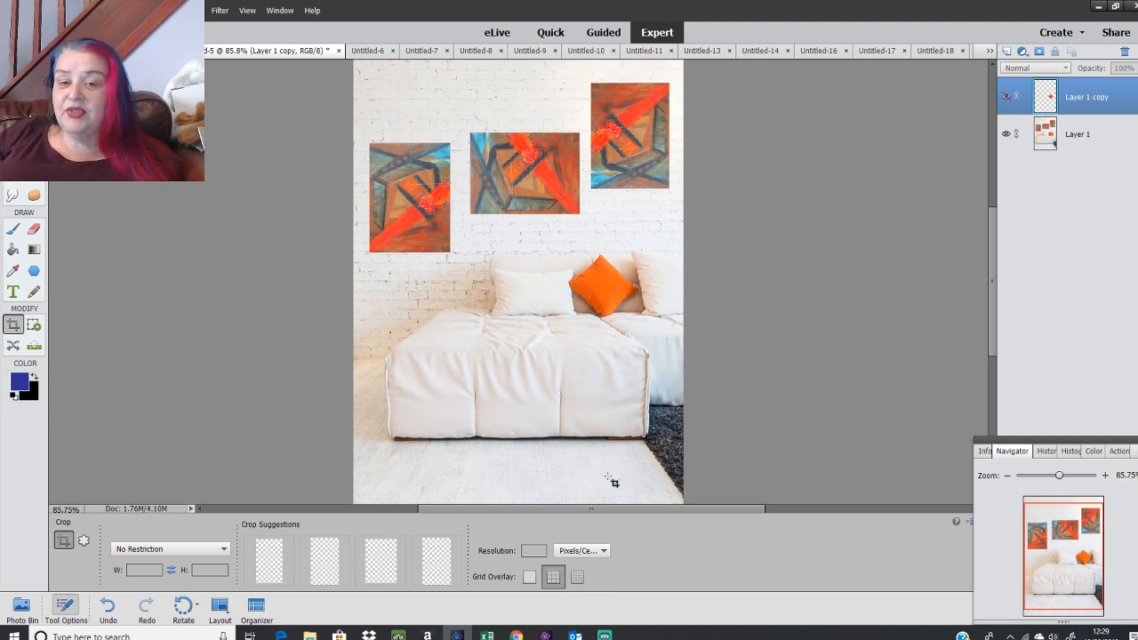
# Compare the room mockup with and without the recolored cushion, and delete the Layer 1 copy layer
pyautogui.click(1005, 98)
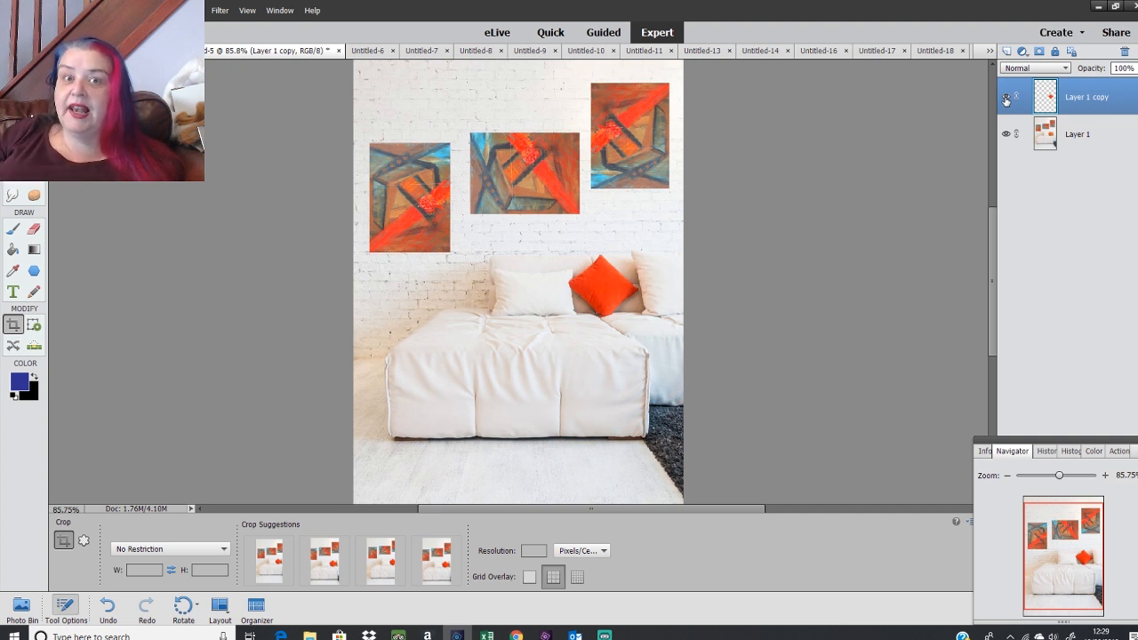
pyautogui.click(1006, 100)
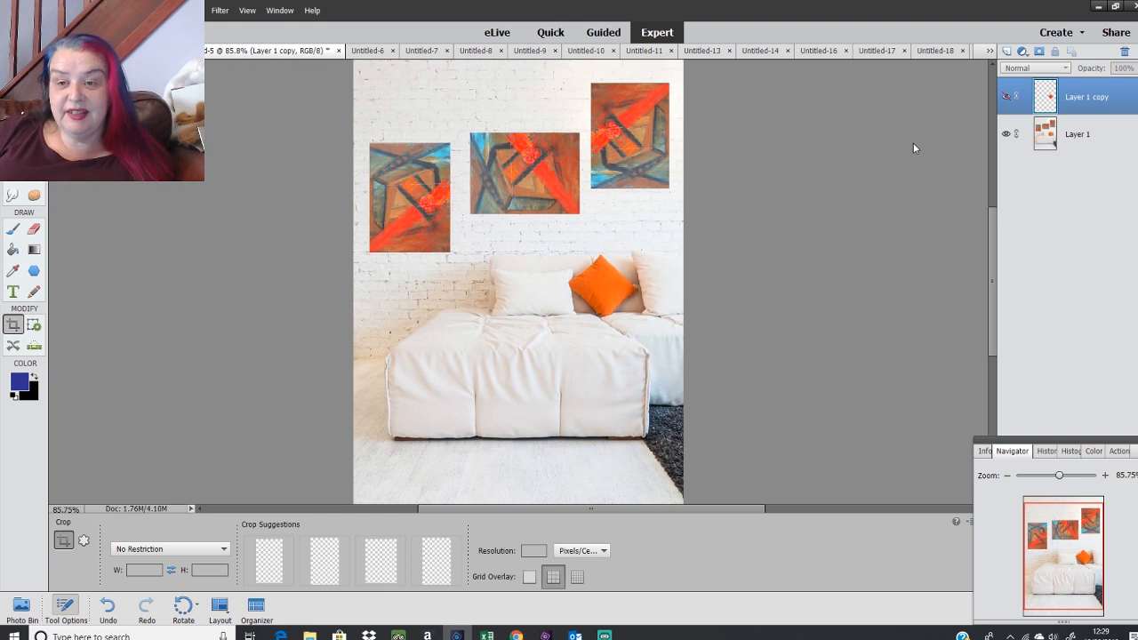
pyautogui.rightClick(1086, 102)
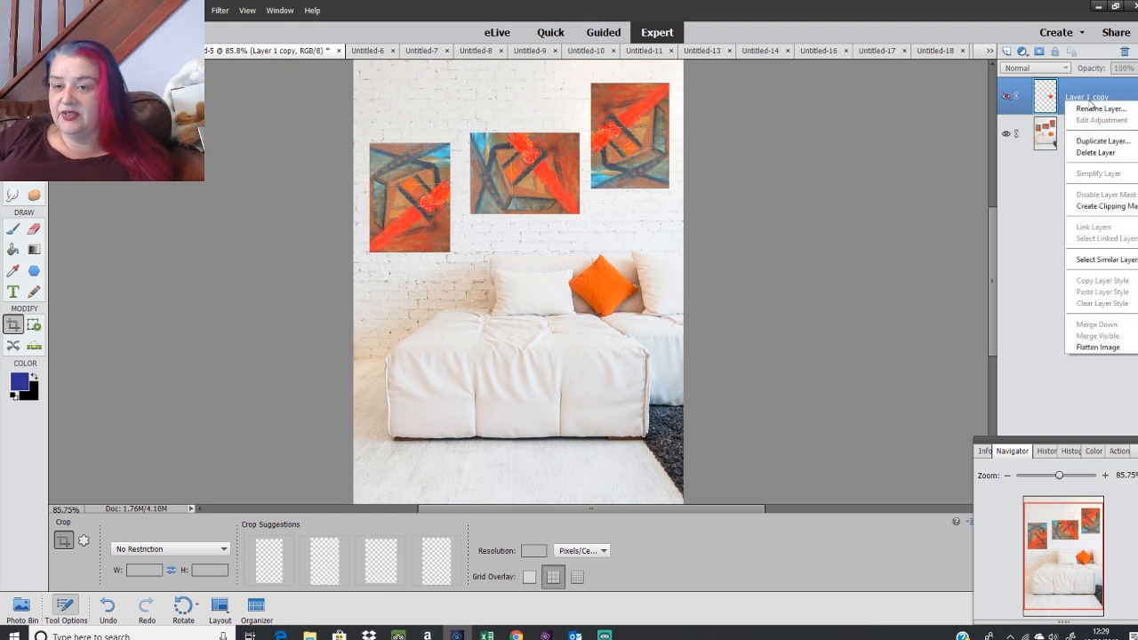
pyautogui.click(1097, 152)
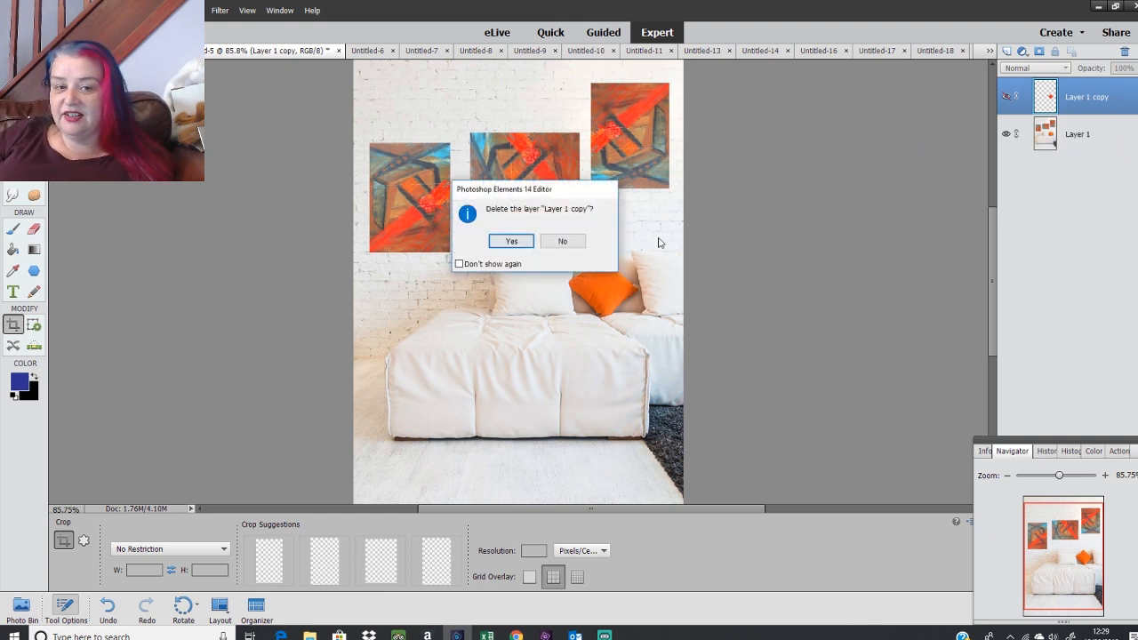
pyautogui.click(511, 242)
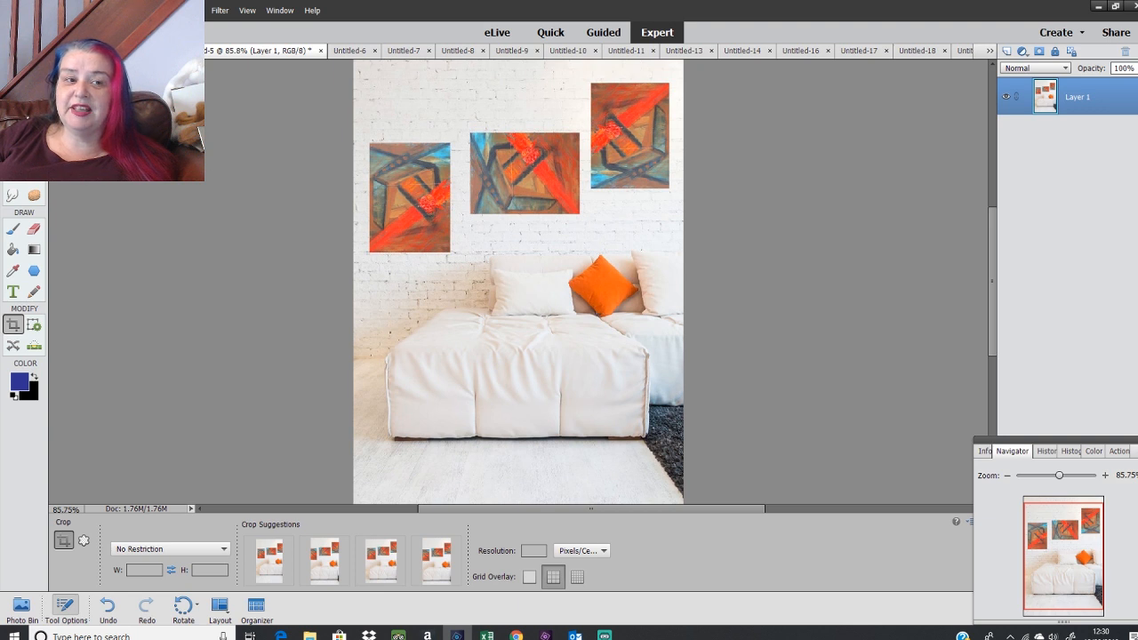
# Duplicate Layer 1 as Layer 1 copy within Untitled-5 and toggle the copy's visibility off and on
pyautogui.click(159, 11)
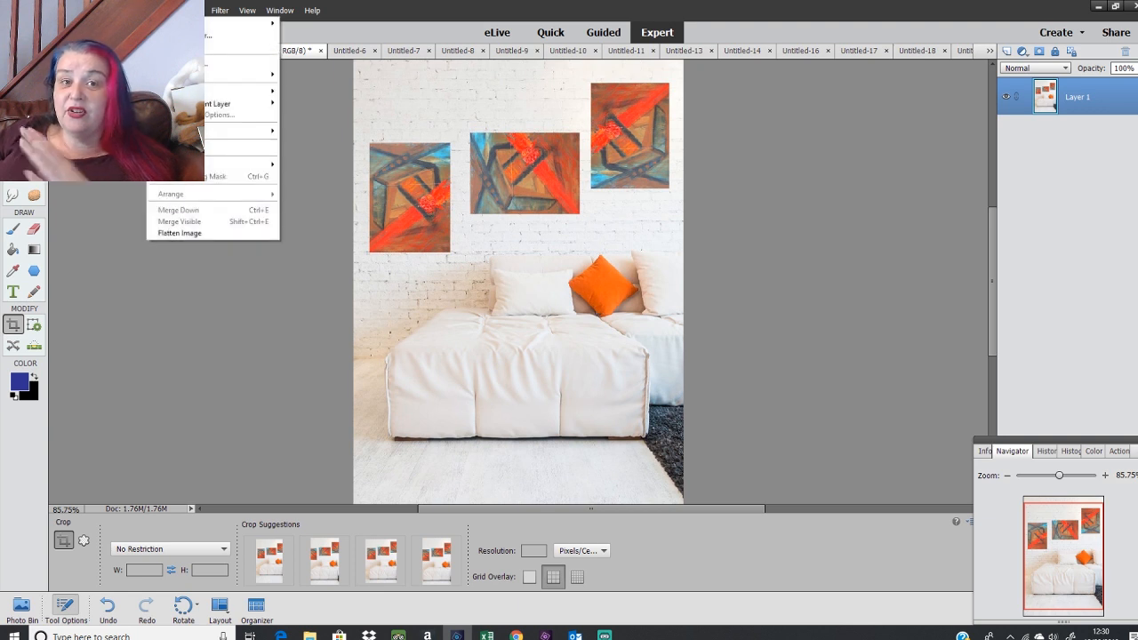
pyautogui.click(178, 35)
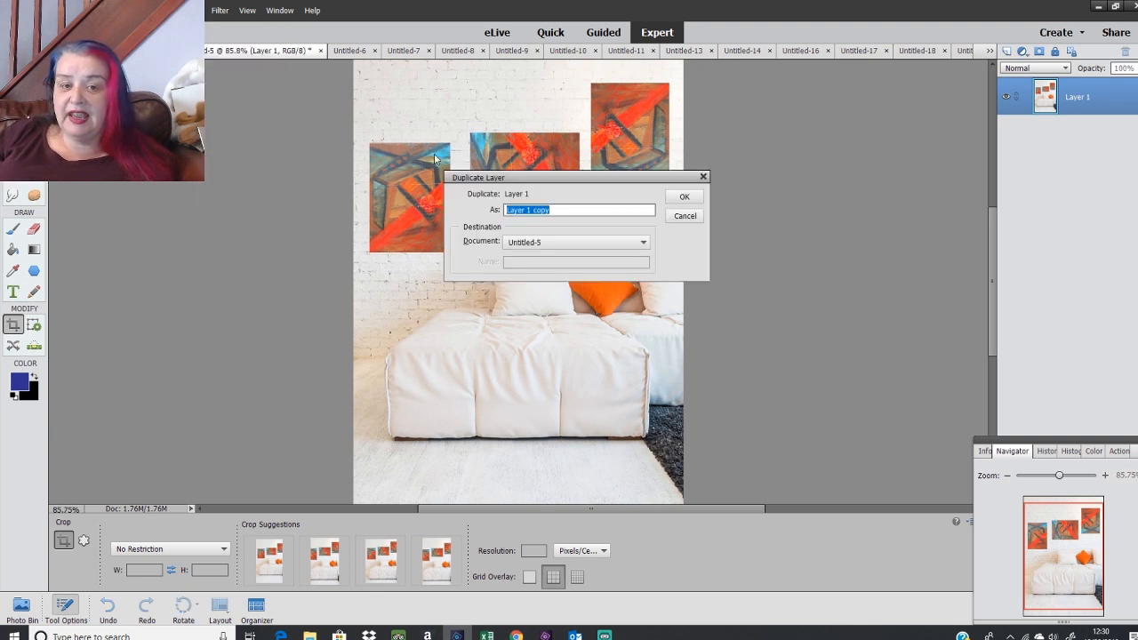
pyautogui.click(682, 197)
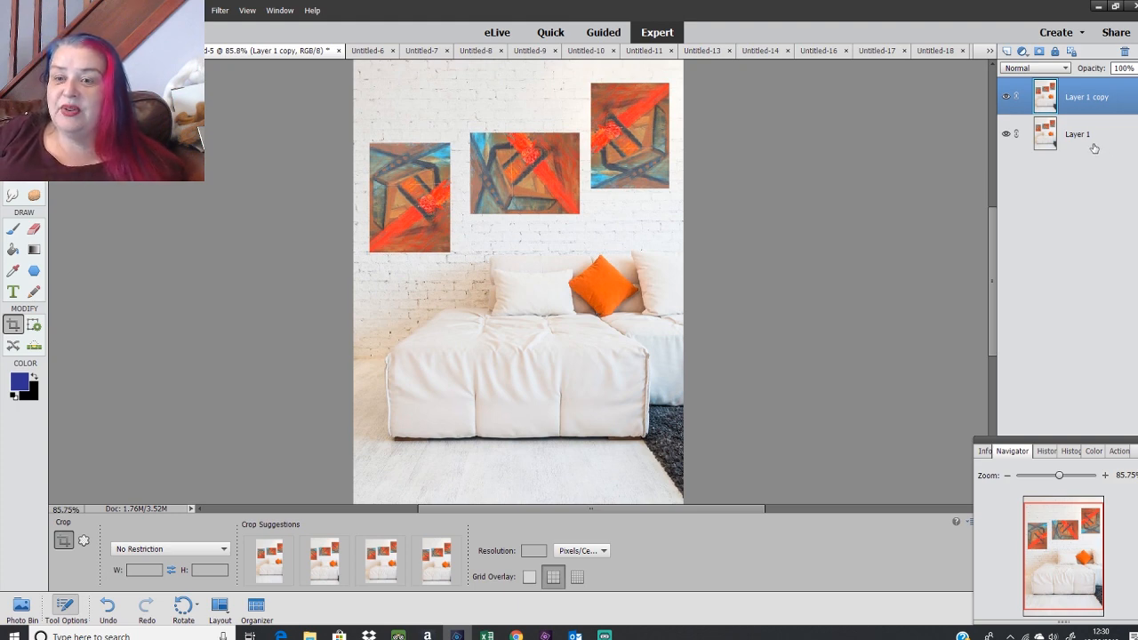
pyautogui.click(1005, 99)
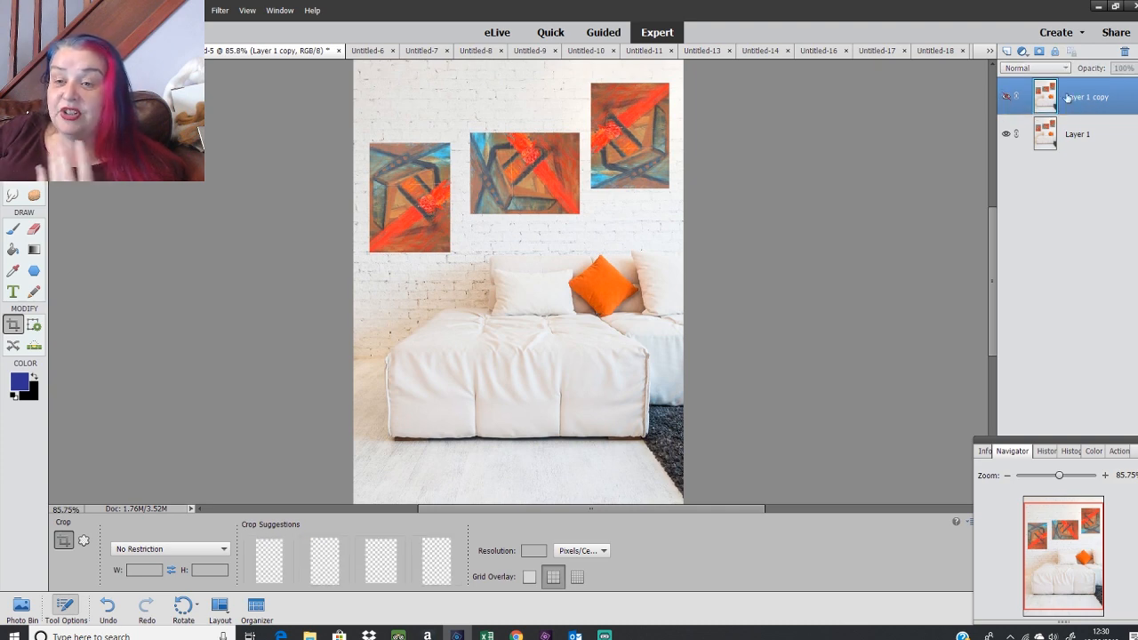
pyautogui.click(1005, 98)
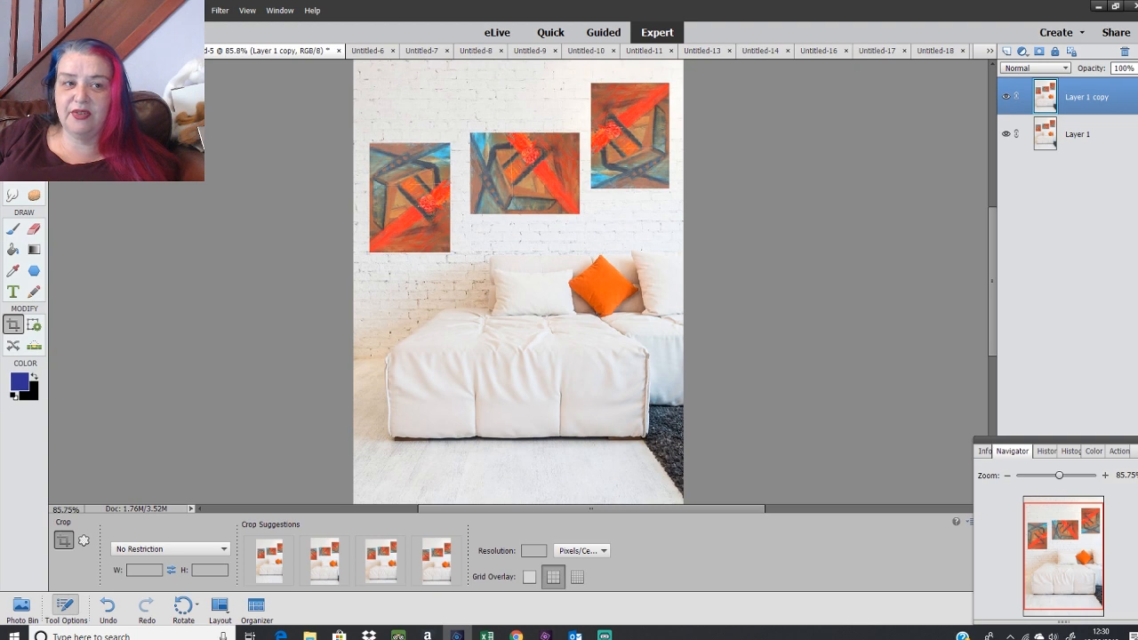
# Try shifting the hue of the whole Layer 1 copy to +14 and +4 with Hue/Saturation, and undo the adjustment
pyautogui.click(220, 10)
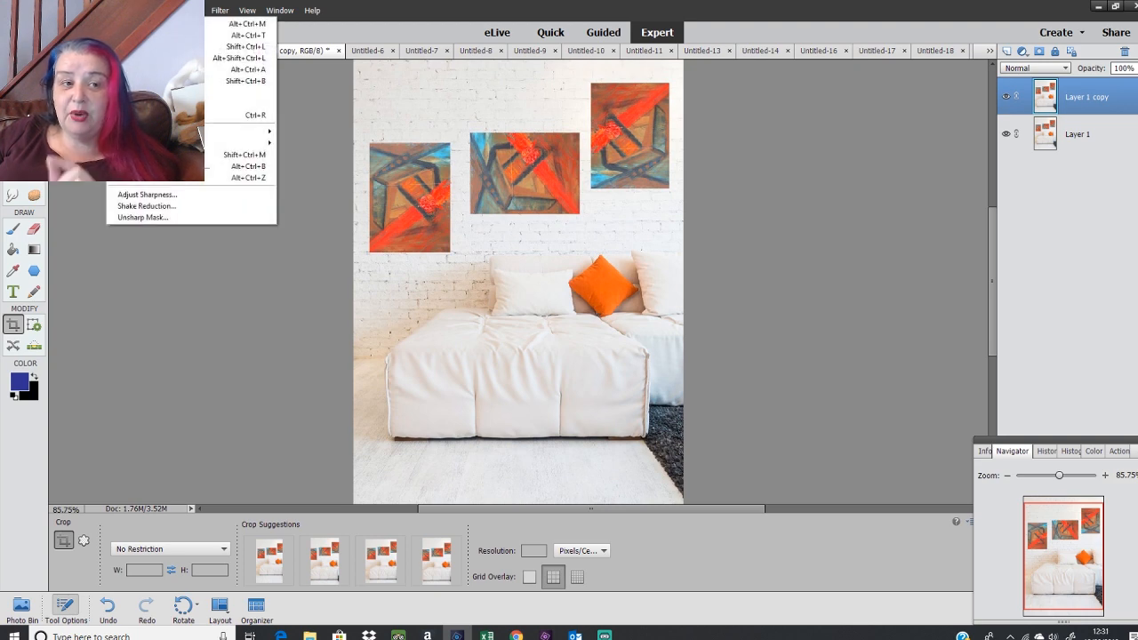
pyautogui.moveTo(269, 136)
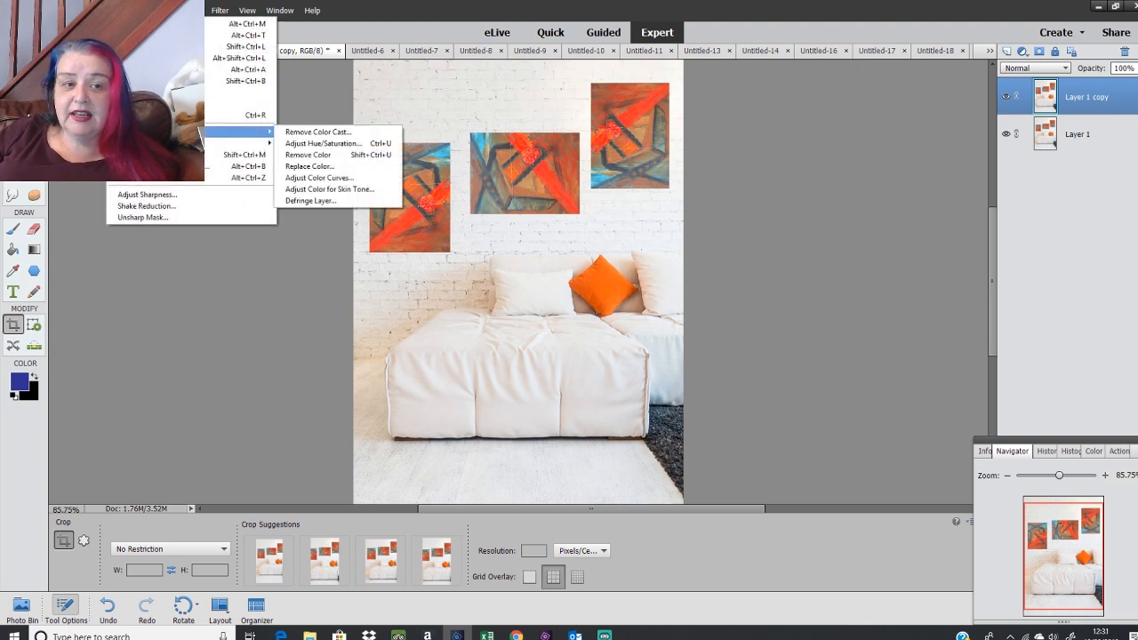
pyautogui.click(318, 144)
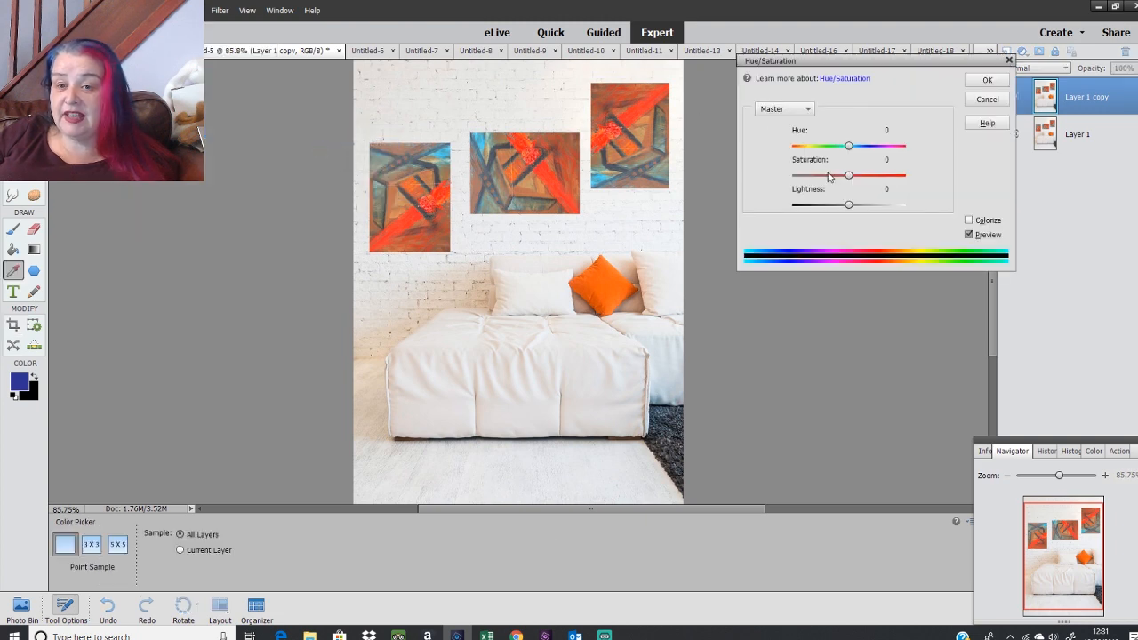
pyautogui.moveTo(848, 146); pyautogui.dragTo(858, 149)
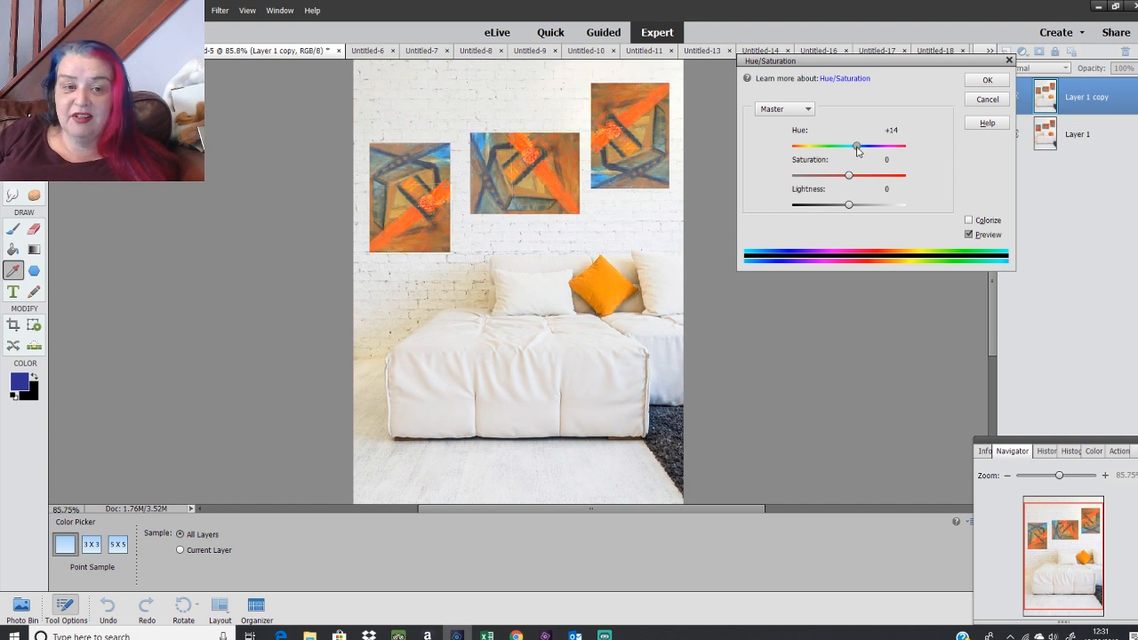
pyautogui.moveTo(858, 151)
pyautogui.mouseDown()
pyautogui.moveTo(884, 157)
pyautogui.moveTo(851, 157)
pyautogui.mouseUp()
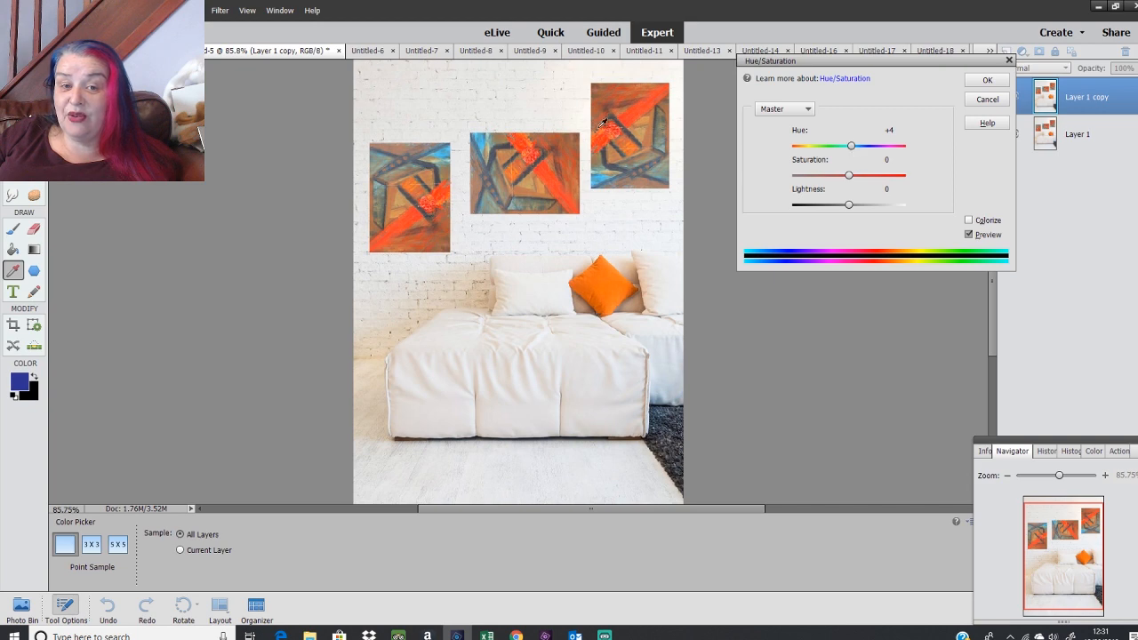
pyautogui.click(985, 81)
pyautogui.press('c')
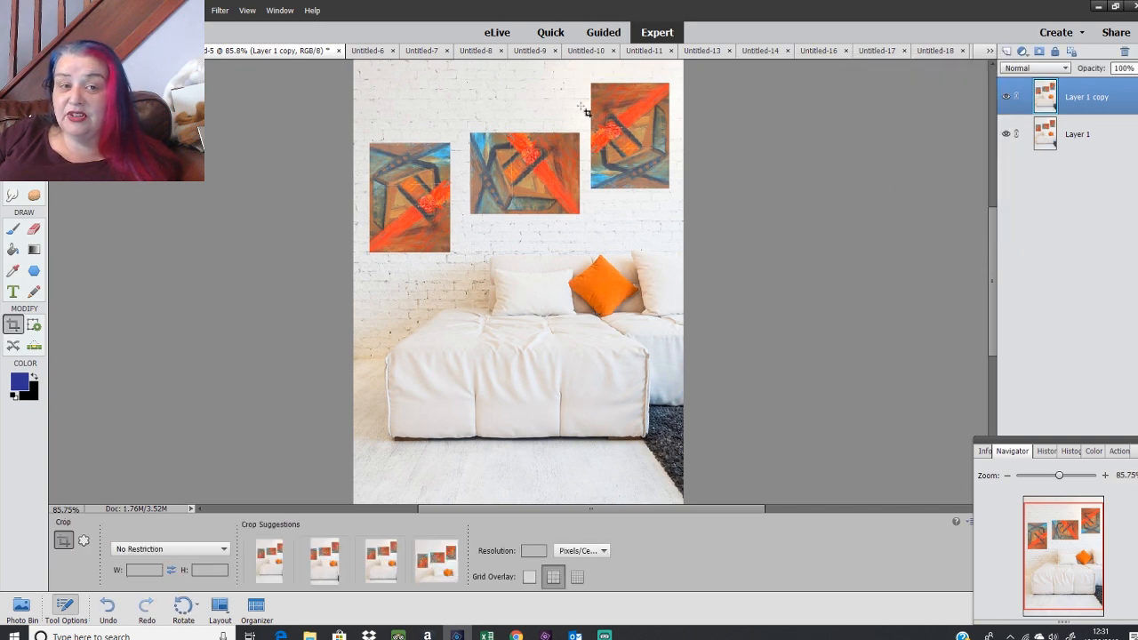
pyautogui.click(63, 10)
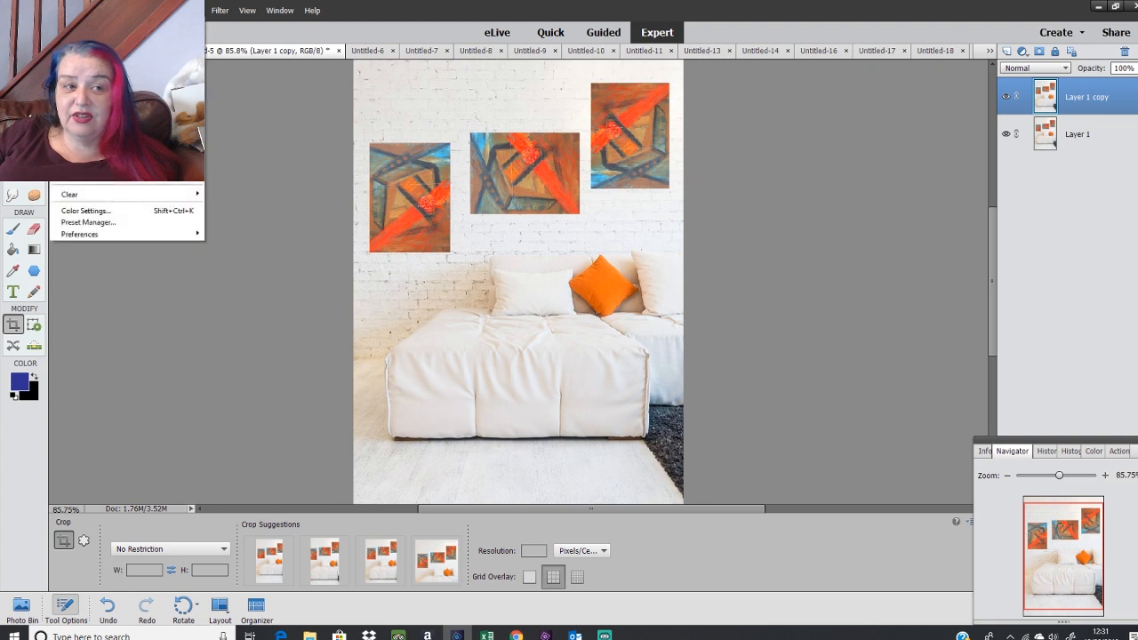
pyautogui.click(89, 29)
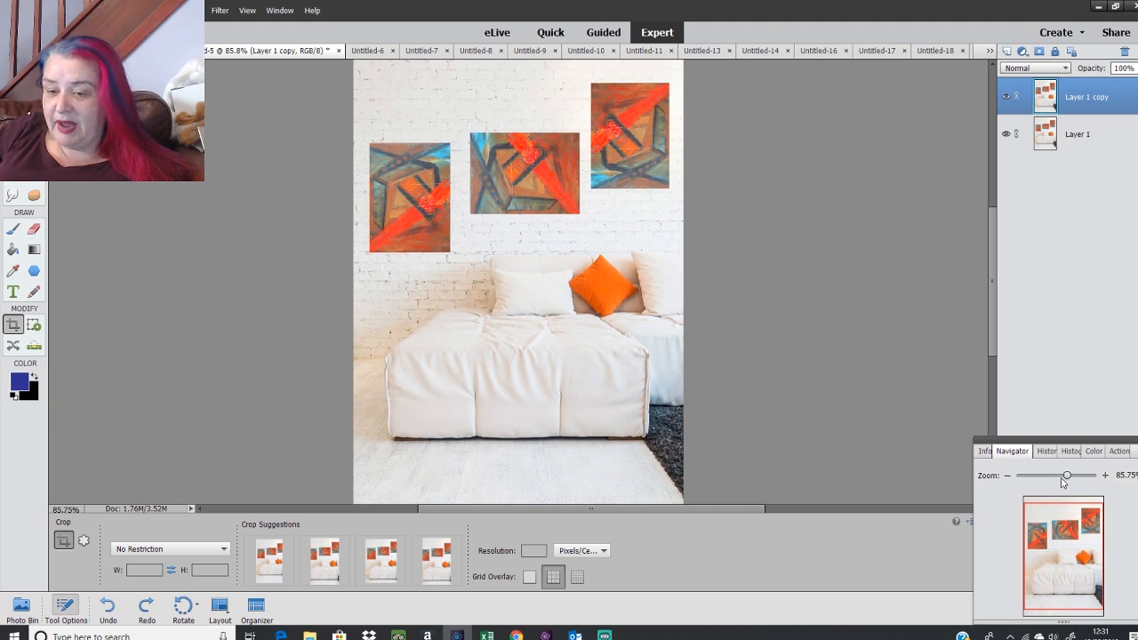
# Select the orange cushion on Layer 1 copy with the Quick Selection tool in Add mode, using an 18 px brush
pyautogui.moveTo(1065, 477); pyautogui.dragTo(1078, 480)
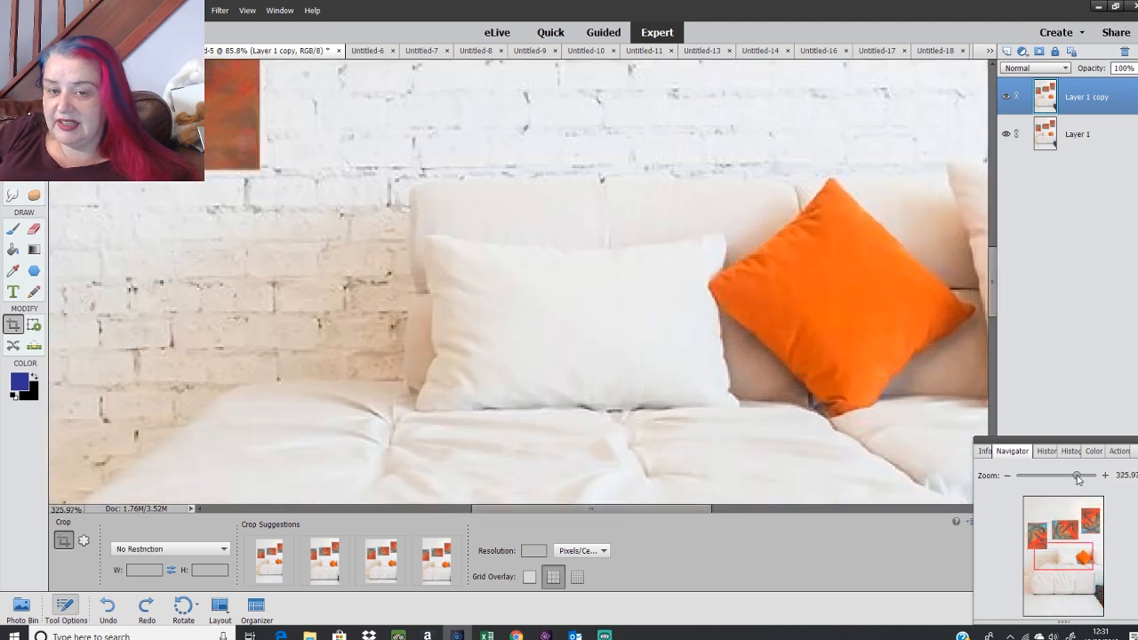
pyautogui.moveTo(1080, 560); pyautogui.dragTo(1105, 562)
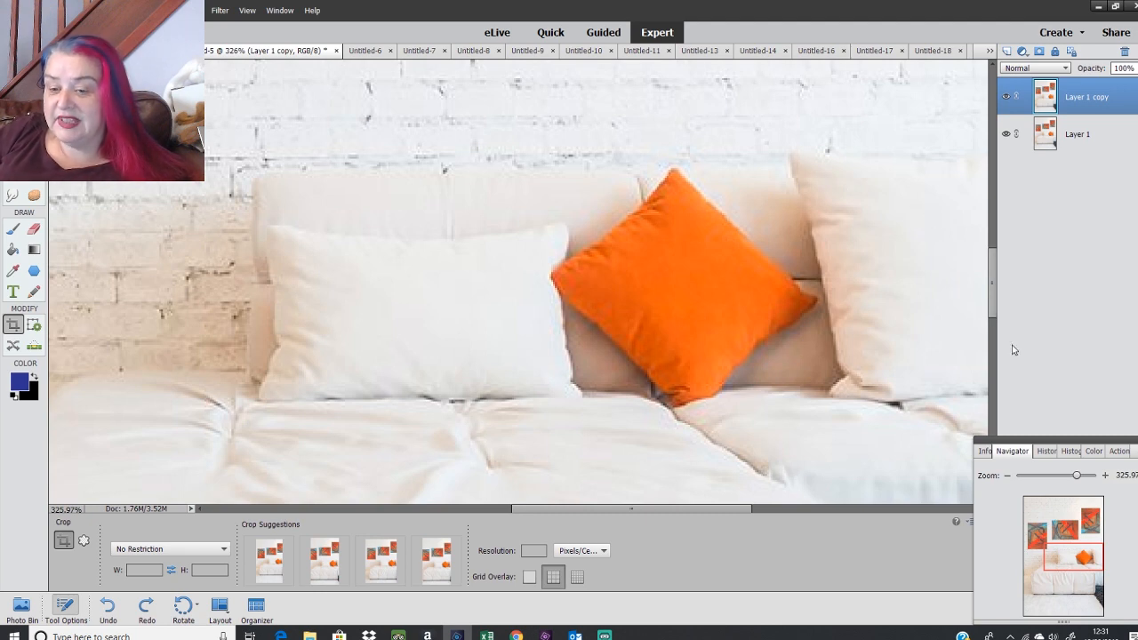
pyautogui.moveTo(1076, 475); pyautogui.dragTo(1081, 476)
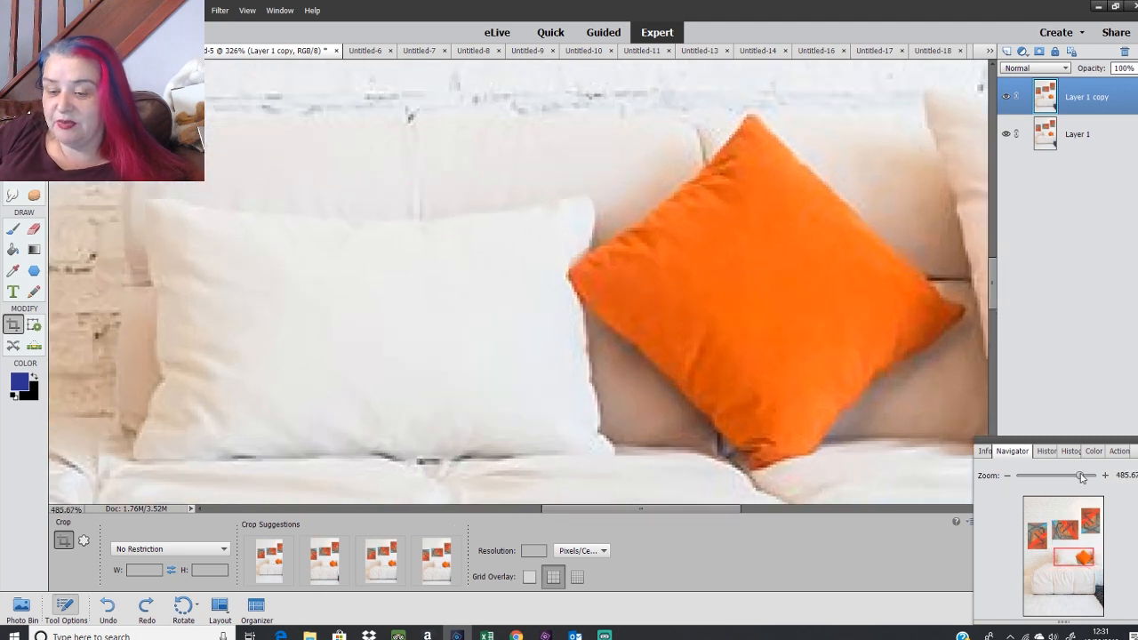
pyautogui.moveTo(1075, 557); pyautogui.dragTo(1083, 557)
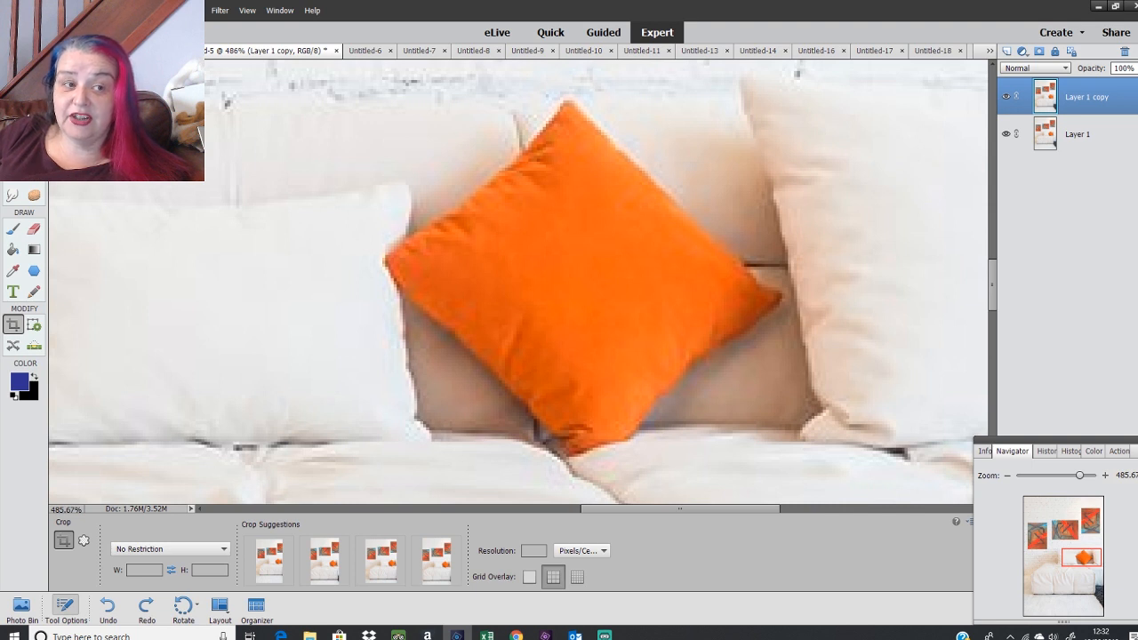
pyautogui.press('a')
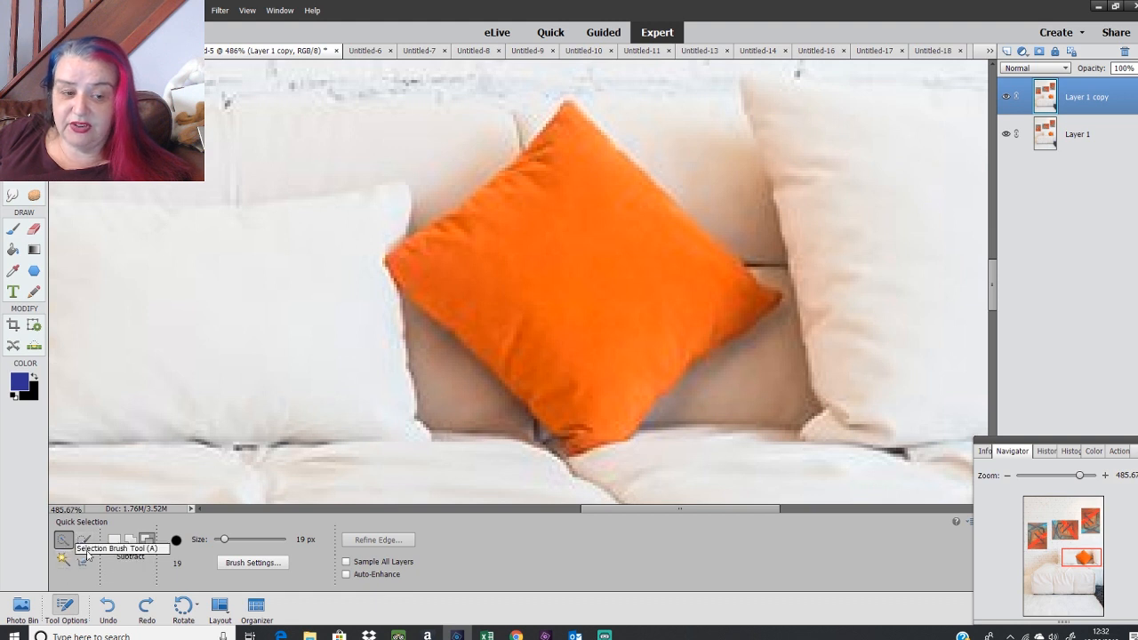
pyautogui.click(130, 541)
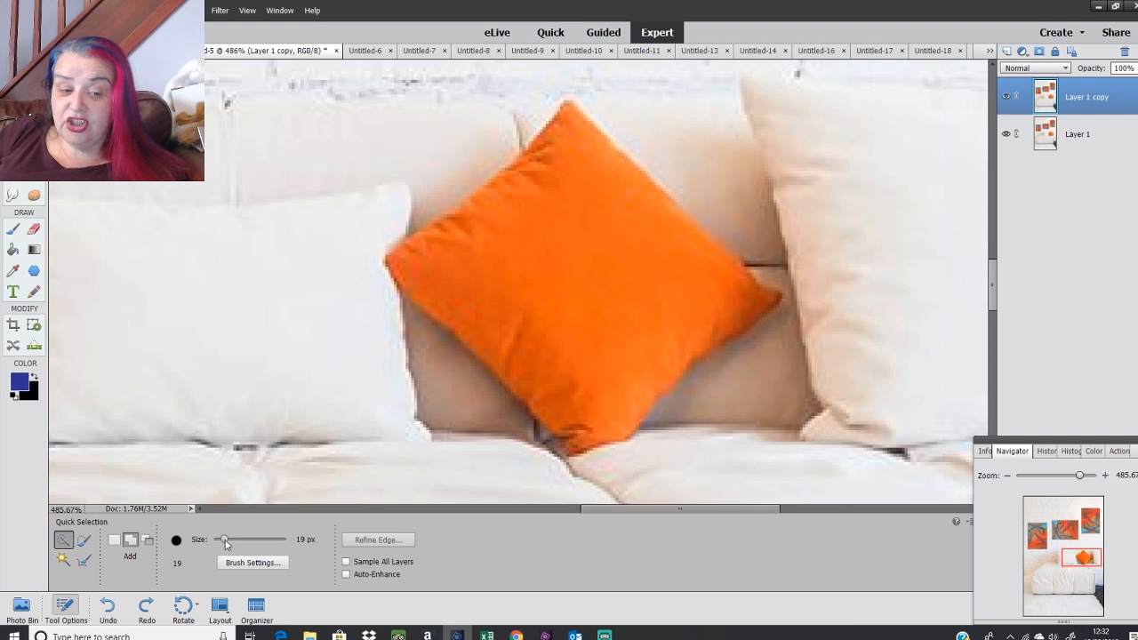
pyautogui.moveTo(226, 545); pyautogui.dragTo(224, 545)
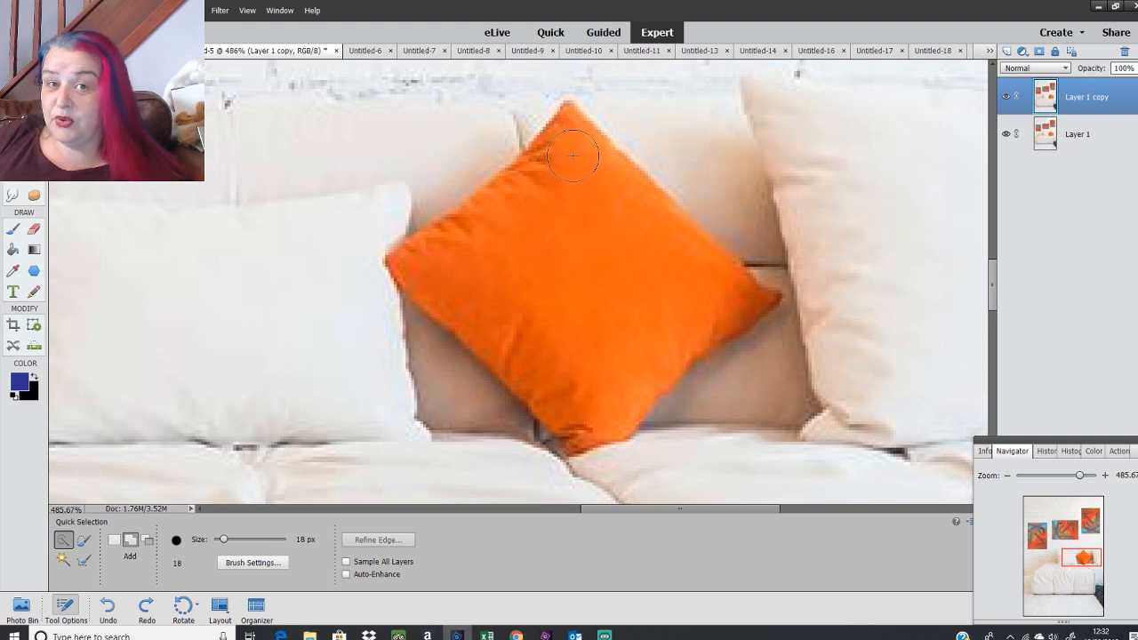
pyautogui.moveTo(572, 155); pyautogui.dragTo(586, 206)
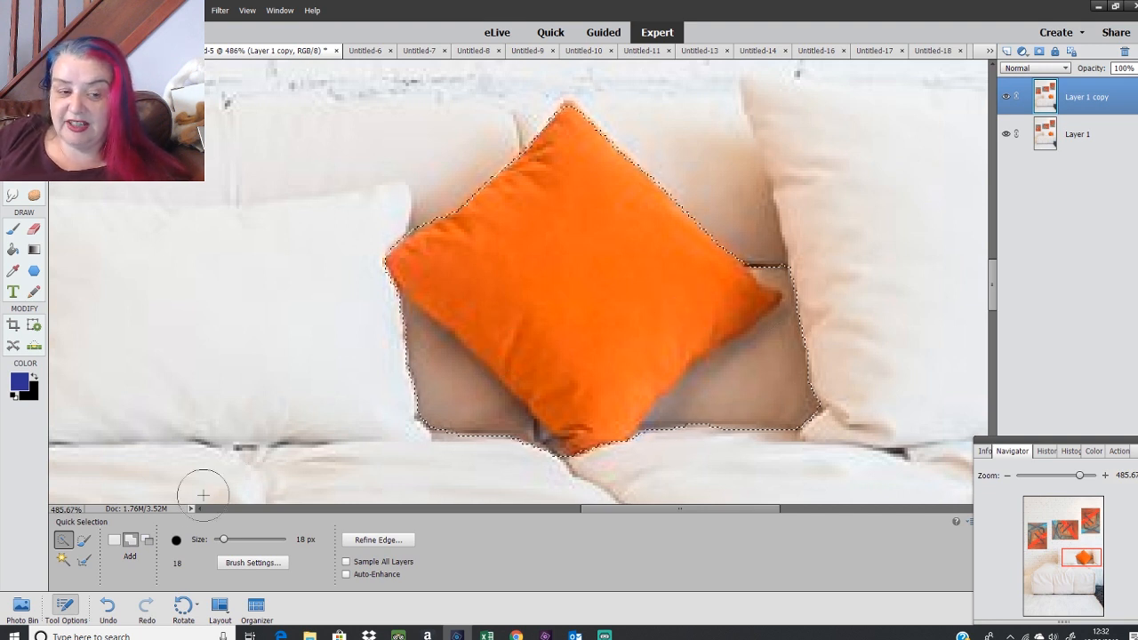
# Subtract the sofa areas on both sides below the cushion from the Quick Selection, and reduce the brush size to 8 px
pyautogui.click(147, 541)
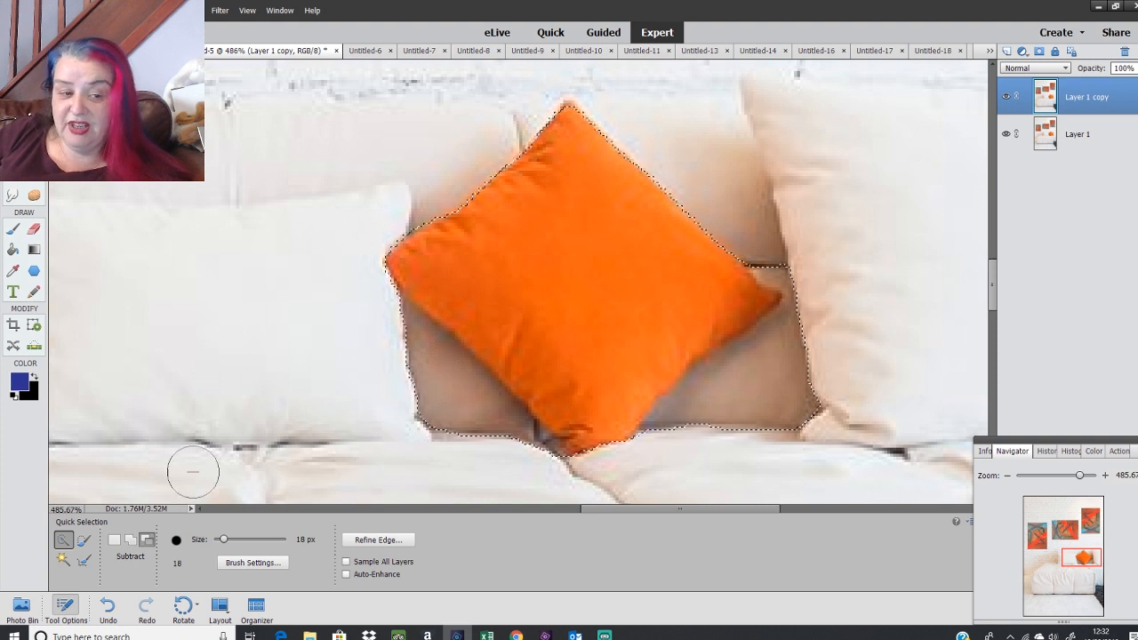
pyautogui.moveTo(398, 343); pyautogui.dragTo(411, 355)
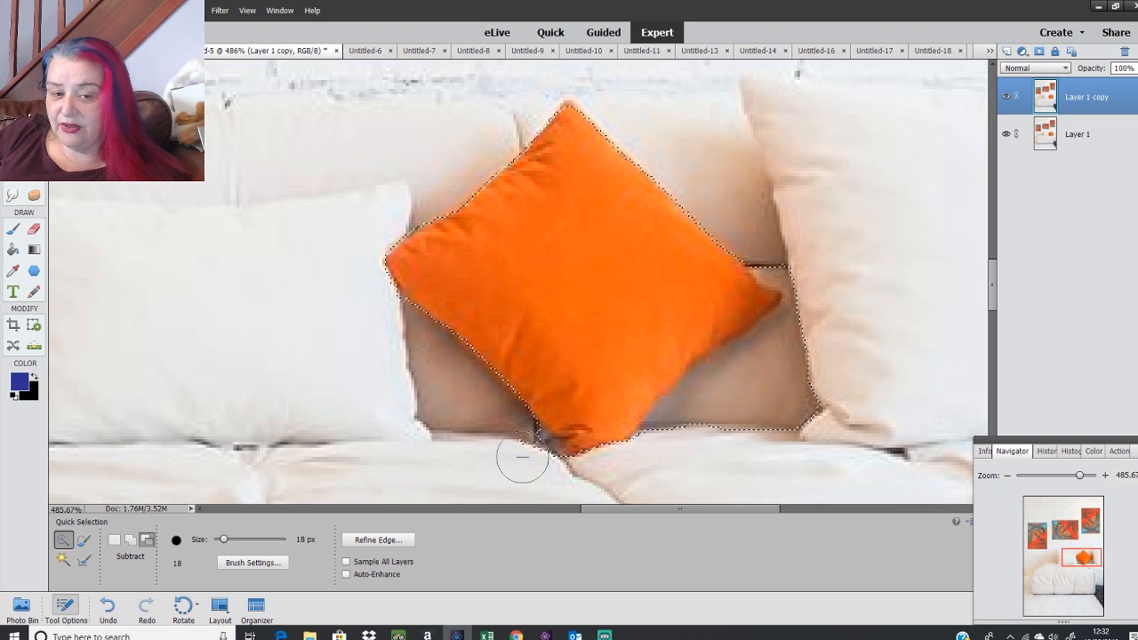
pyautogui.moveTo(748, 391)
pyautogui.mouseDown()
pyautogui.moveTo(732, 435)
pyautogui.moveTo(762, 400)
pyautogui.mouseUp()
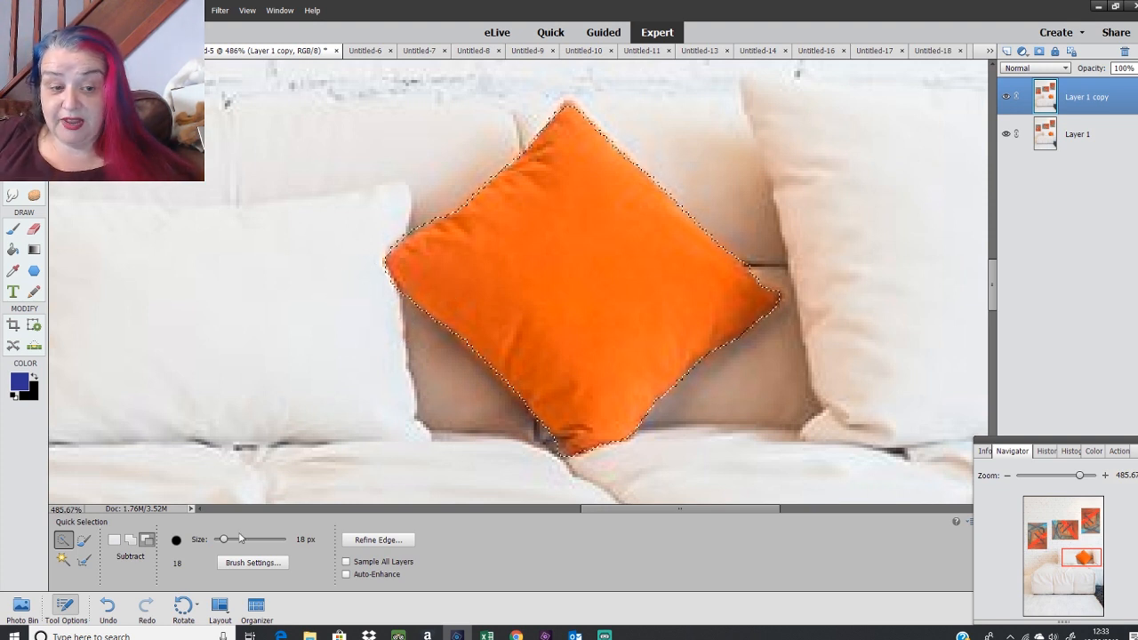
pyautogui.moveTo(223, 540)
pyautogui.mouseDown()
pyautogui.moveTo(256, 540)
pyautogui.moveTo(218, 542)
pyautogui.mouseUp()
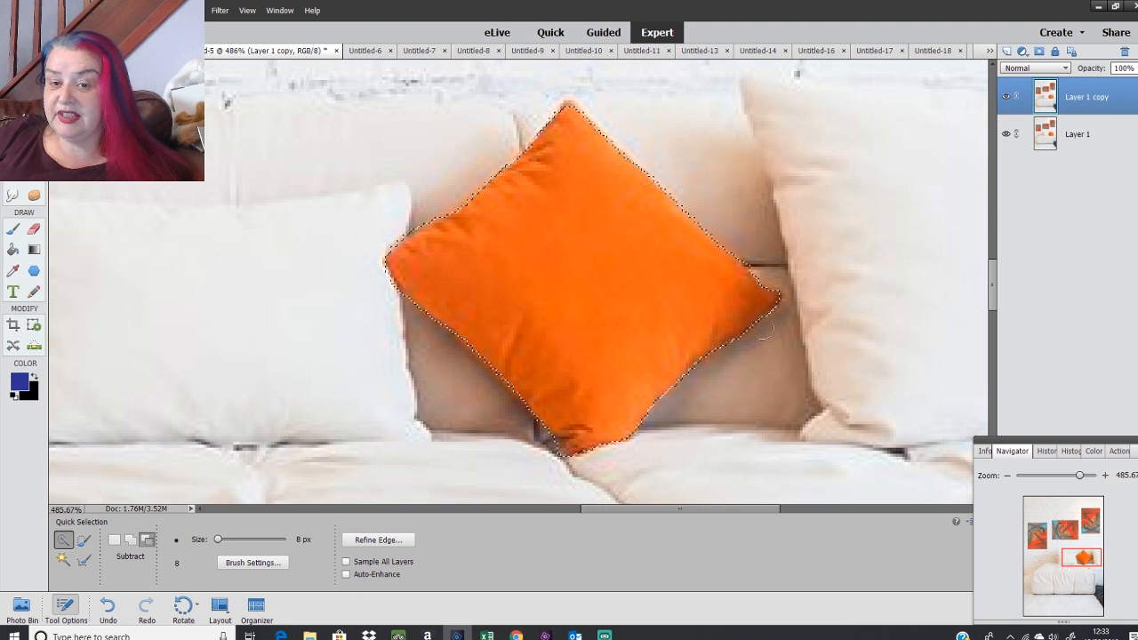
# Refine the cushion selection's edge with Smooth 22, Radius 0 px and Shift Edge +100%, after trying a Radius of 61.5 px
pyautogui.click(394, 541)
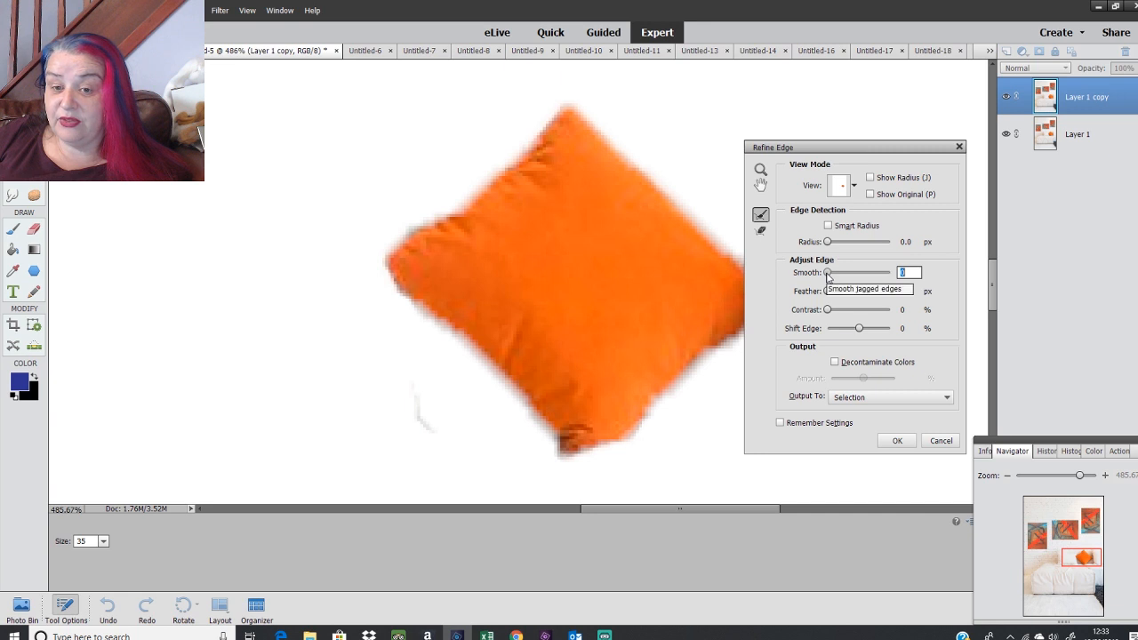
pyautogui.moveTo(827, 275)
pyautogui.mouseDown()
pyautogui.moveTo(860, 280)
pyautogui.moveTo(841, 274)
pyautogui.mouseUp()
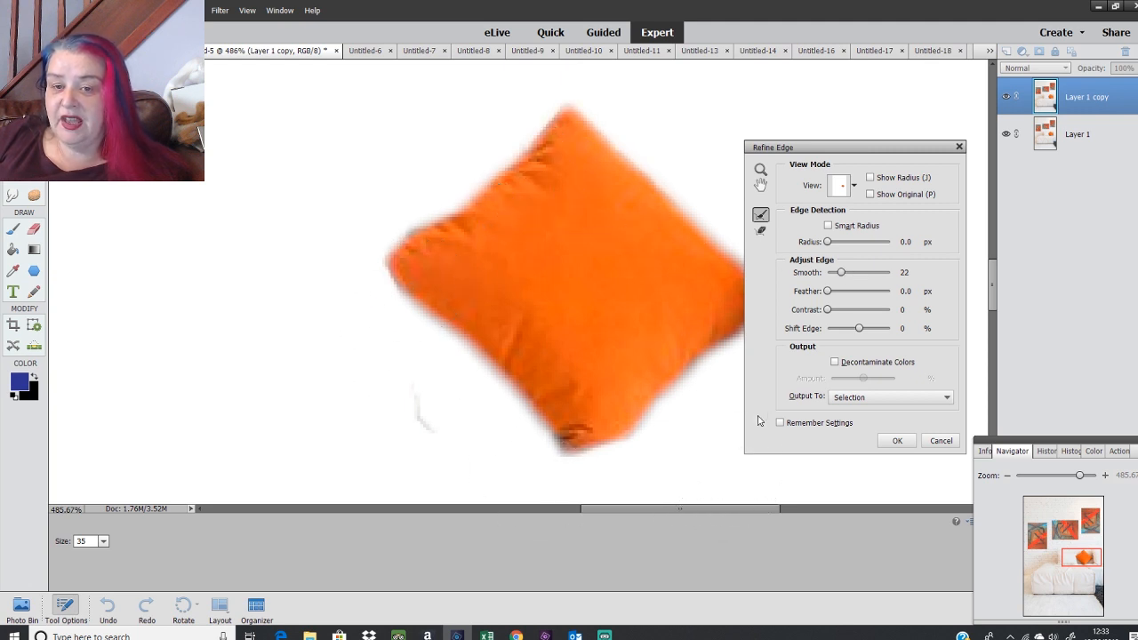
pyautogui.moveTo(831, 246); pyautogui.dragTo(871, 246)
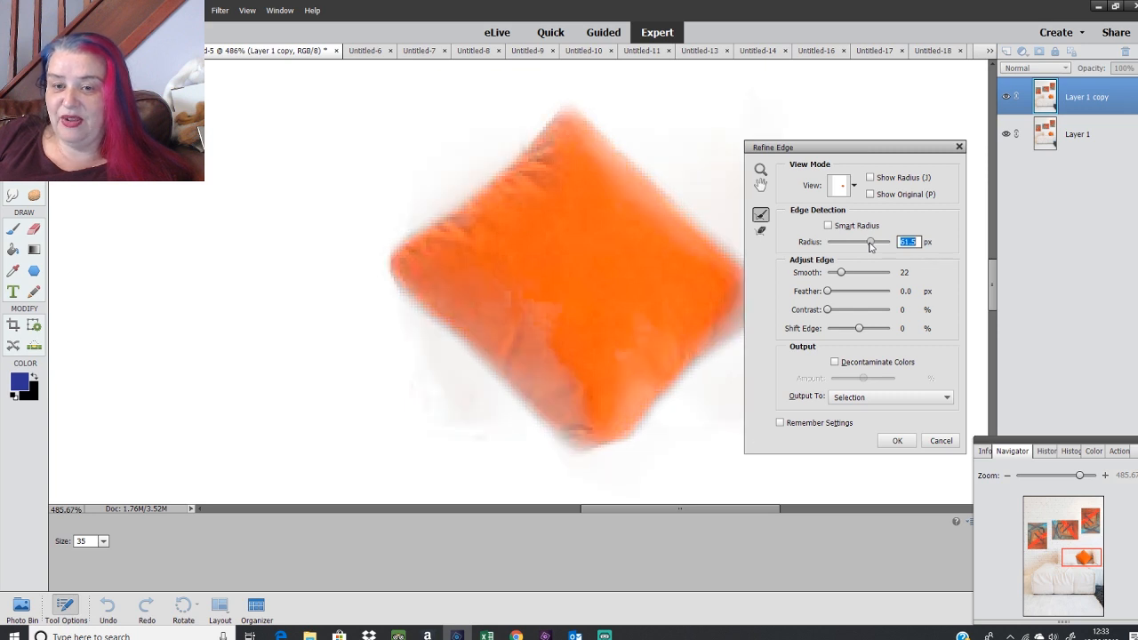
pyautogui.moveTo(870, 247); pyautogui.dragTo(800, 242)
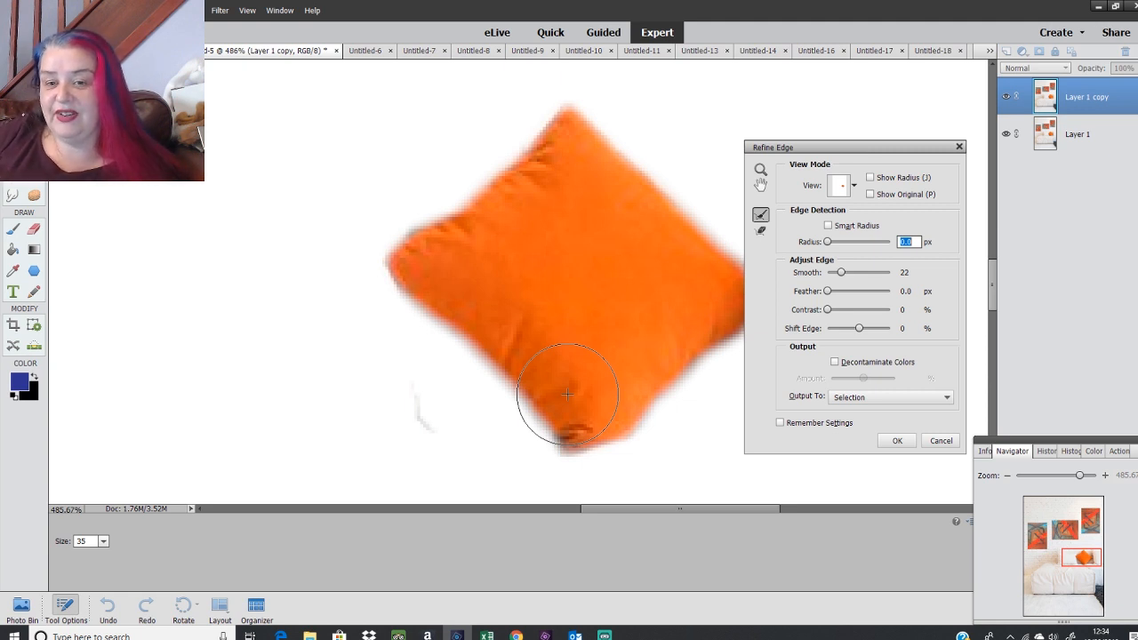
pyautogui.moveTo(858, 327); pyautogui.dragTo(882, 333)
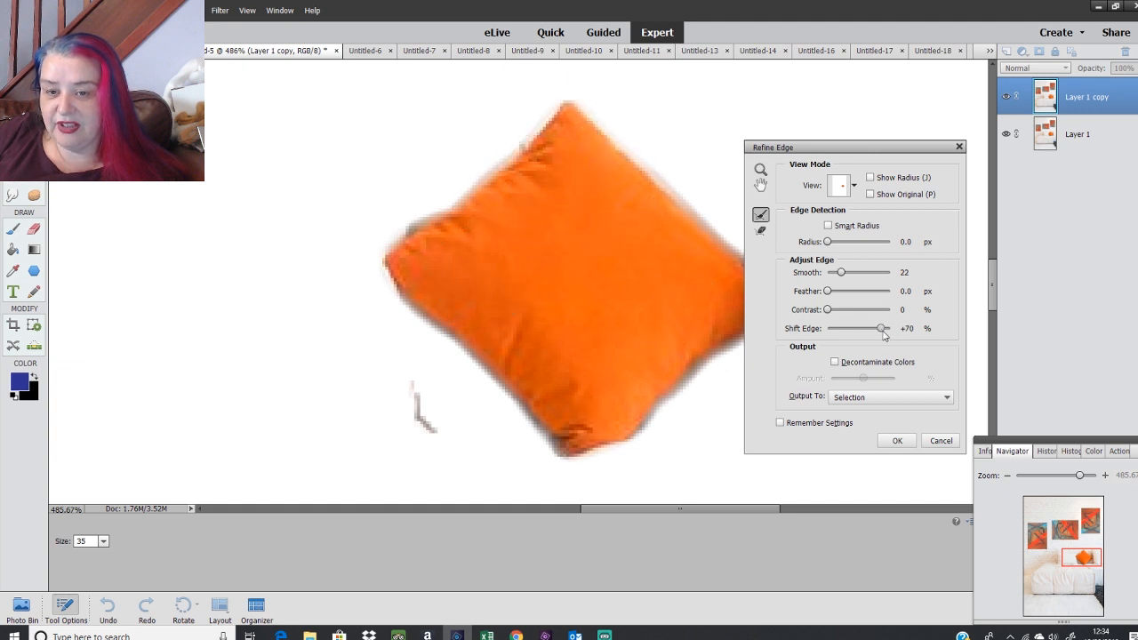
pyautogui.moveTo(881, 333); pyautogui.dragTo(893, 332)
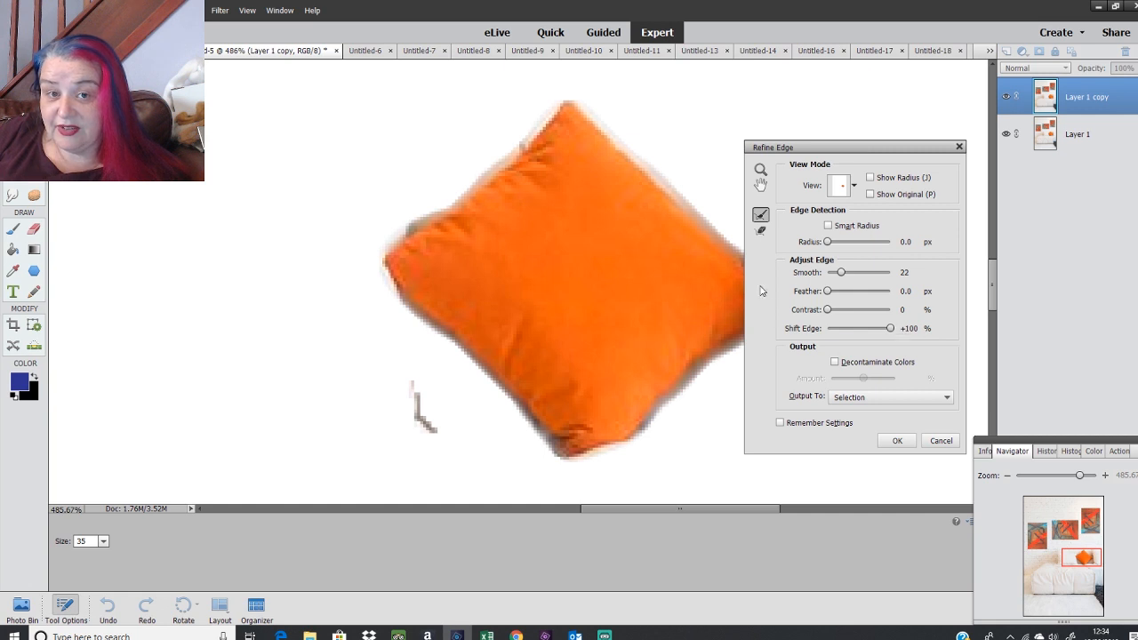
pyautogui.click(897, 441)
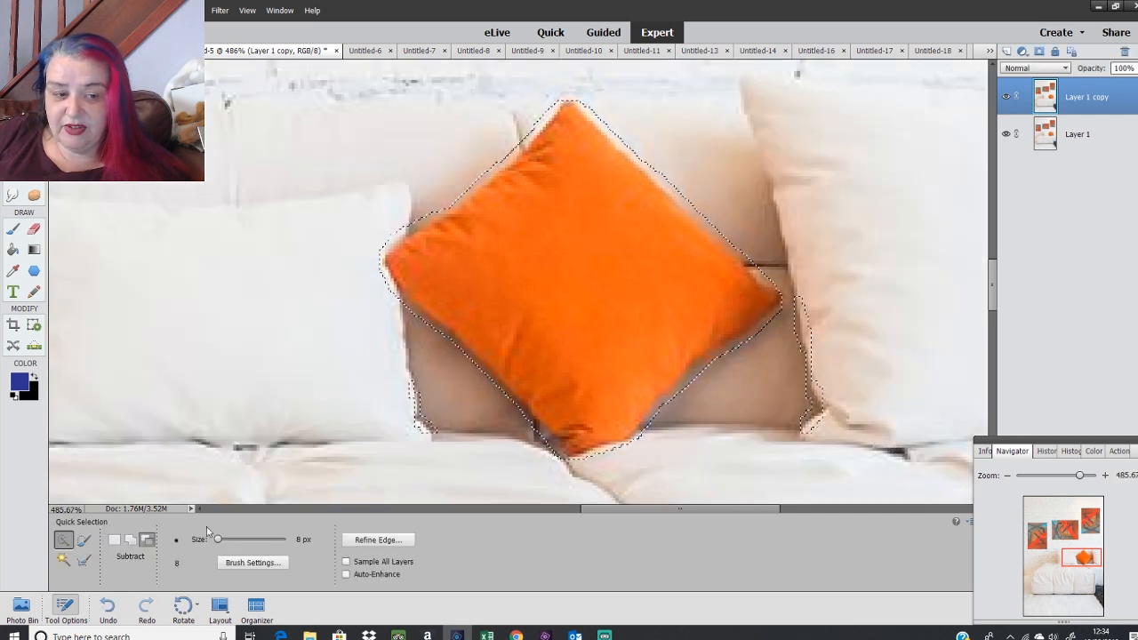
# Subtract the stray sofa fragments from the selection, and expand the cushion selection with Refine Edge using Shift Edge +87%
pyautogui.moveTo(407, 386); pyautogui.dragTo(426, 435)
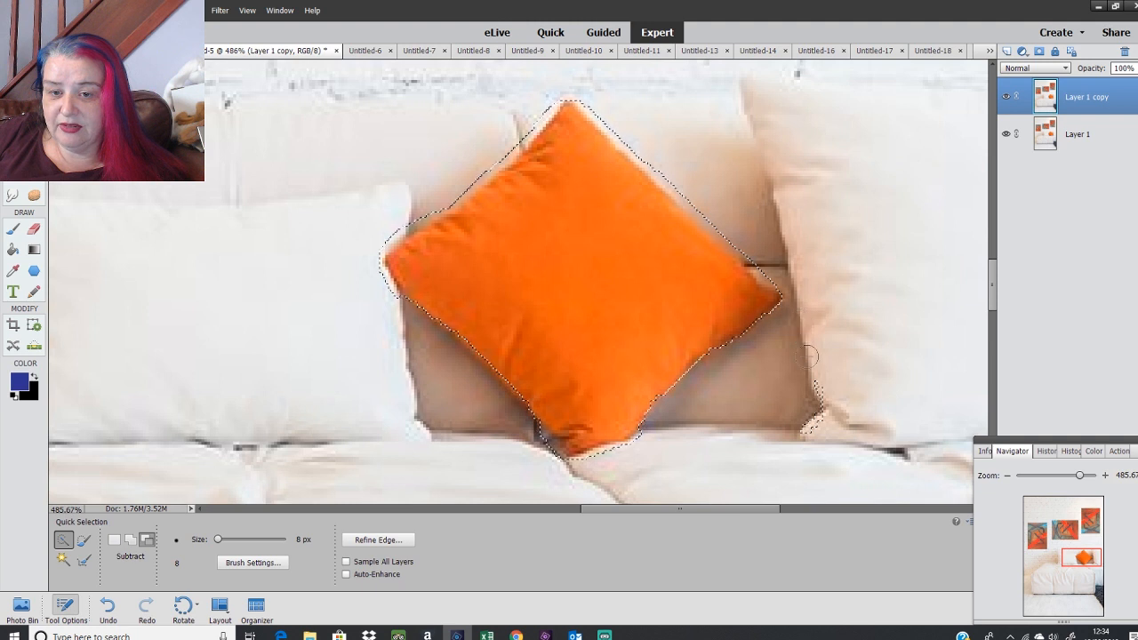
pyautogui.moveTo(811, 355)
pyautogui.mouseDown()
pyautogui.moveTo(798, 437)
pyautogui.moveTo(830, 399)
pyautogui.mouseUp()
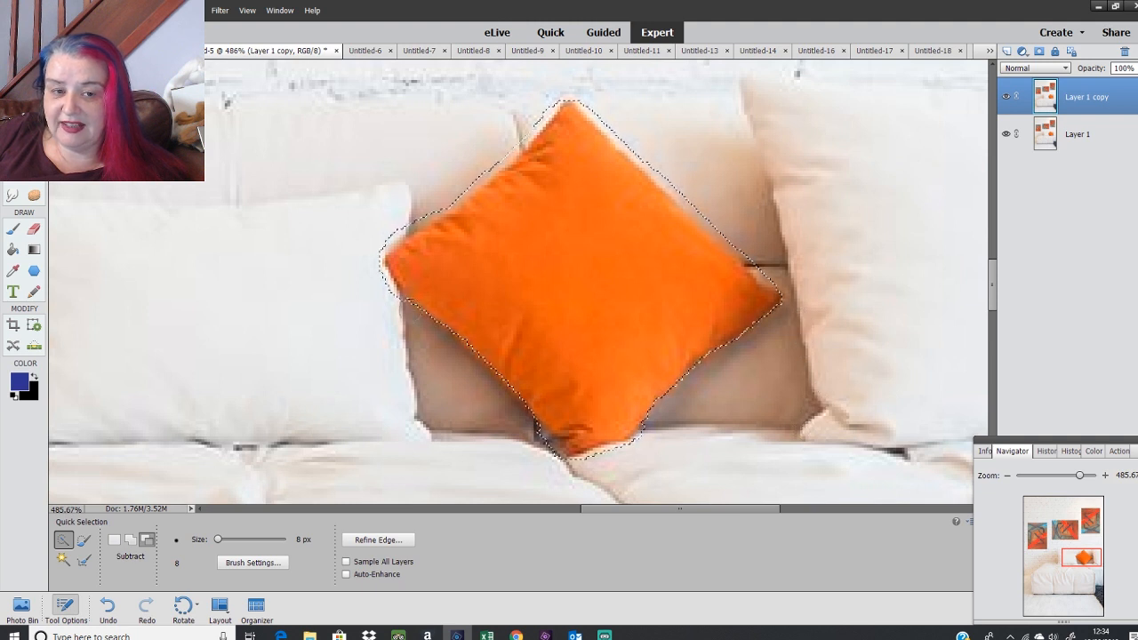
pyautogui.click(378, 540)
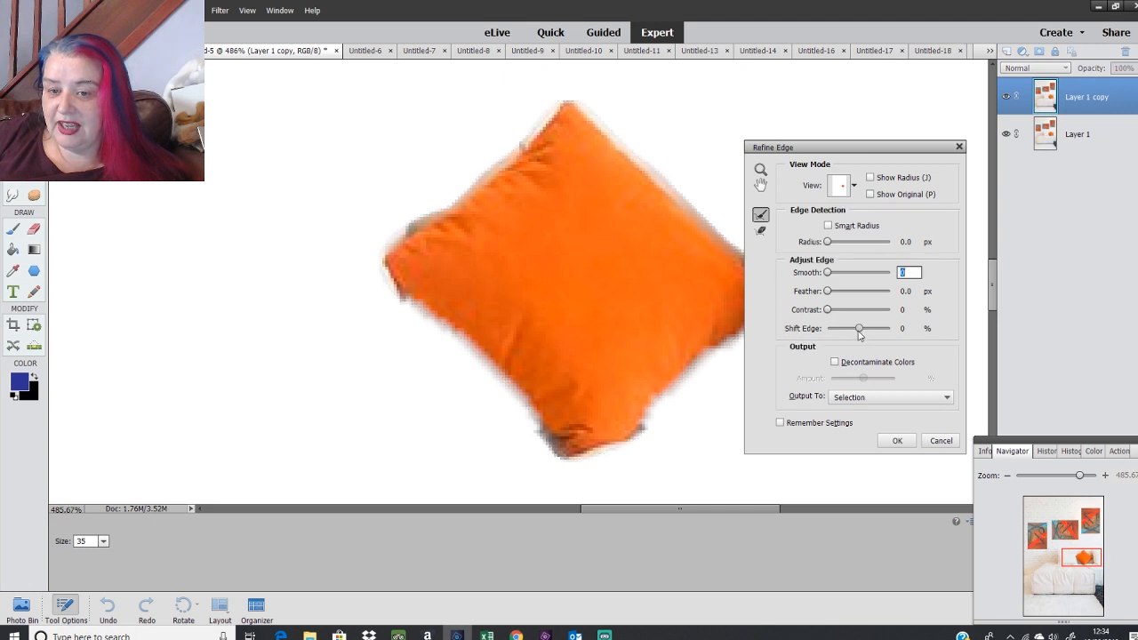
pyautogui.moveTo(858, 329); pyautogui.dragTo(886, 330)
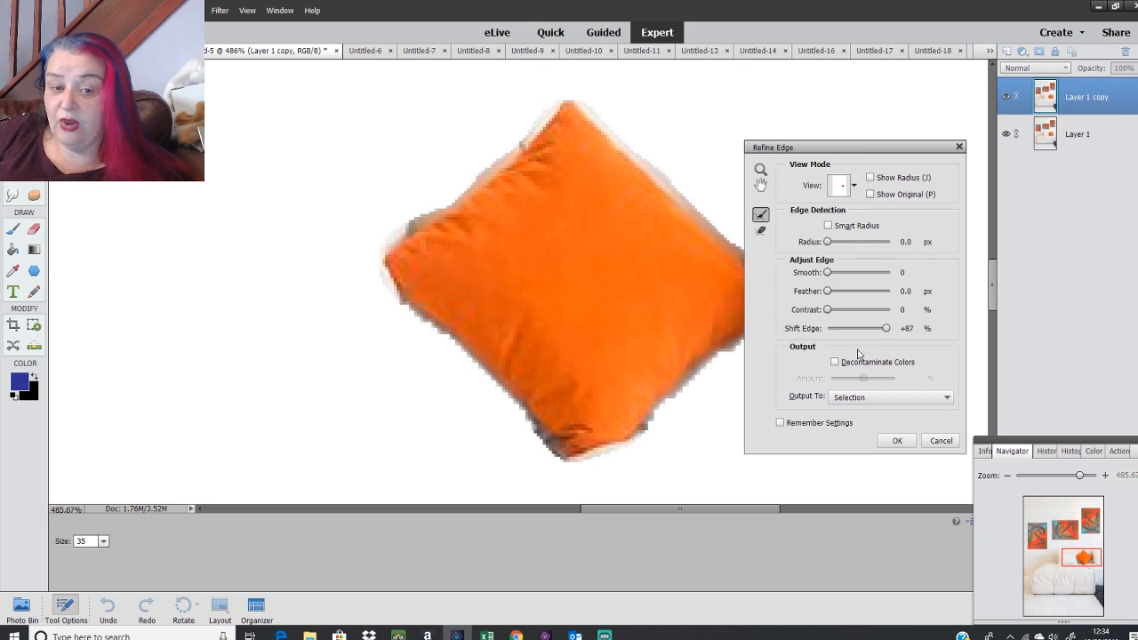
pyautogui.moveTo(860, 152); pyautogui.dragTo(889, 110)
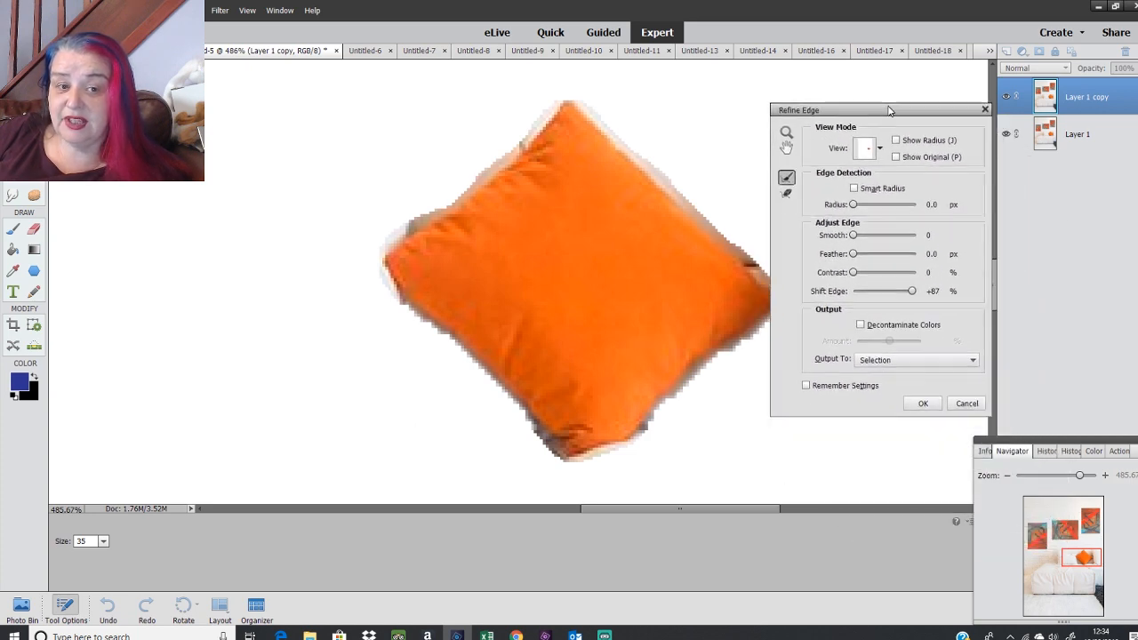
pyautogui.click(924, 403)
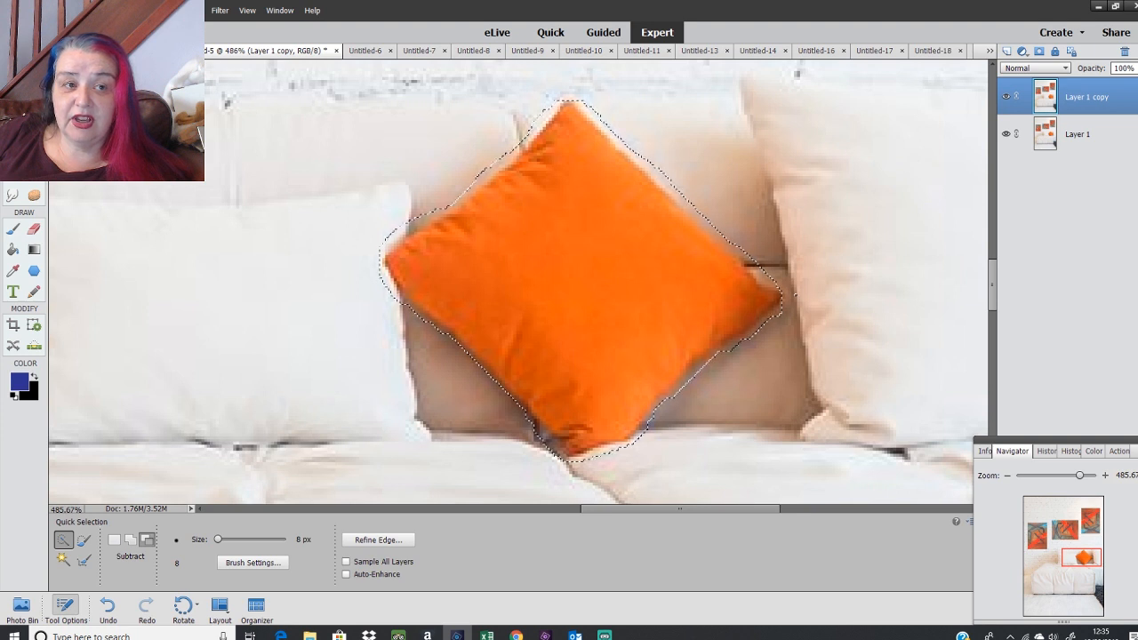
# Add a layer mask to Layer 1 copy revealing only the selected cushion, and simplify the layer to apply the mask
pyautogui.click(160, 11)
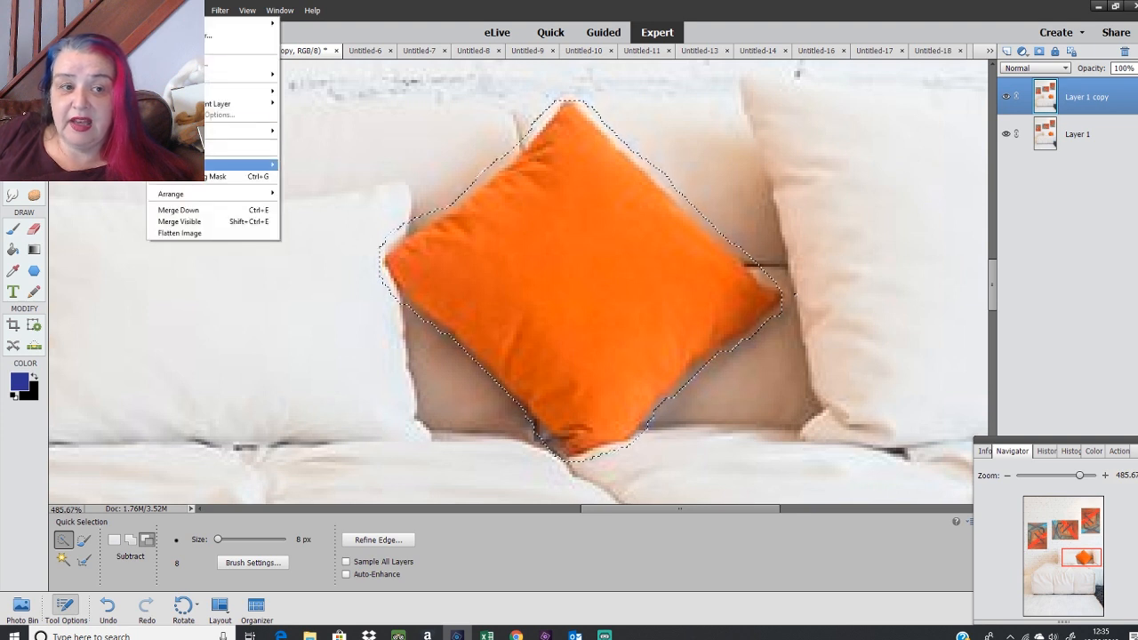
pyautogui.moveTo(262, 165)
pyautogui.click(313, 187)
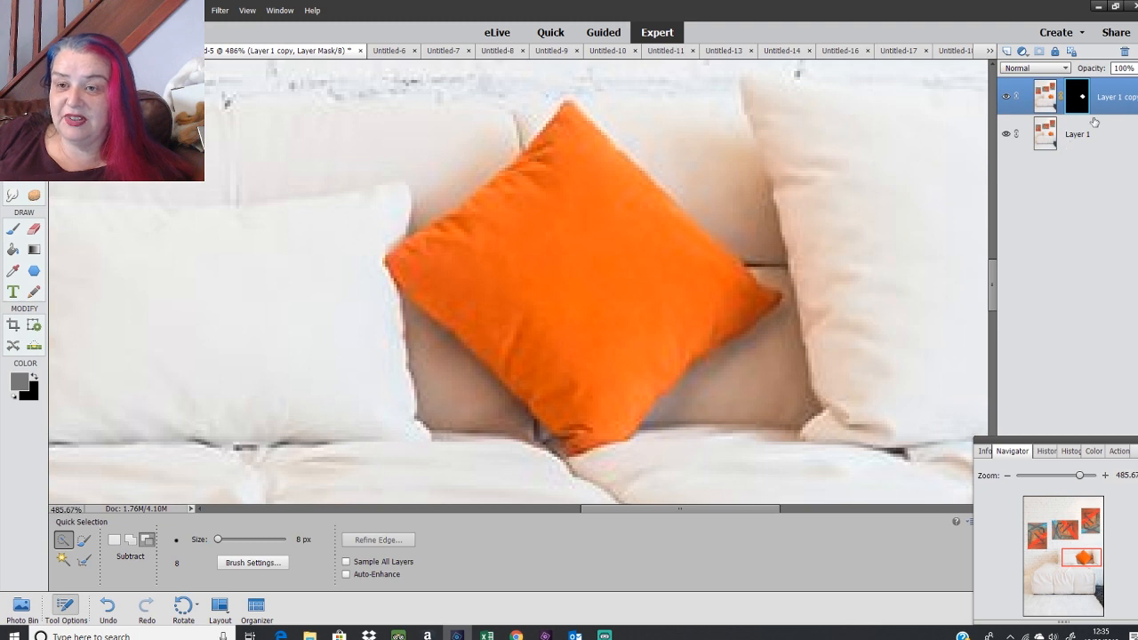
pyautogui.click(1007, 134)
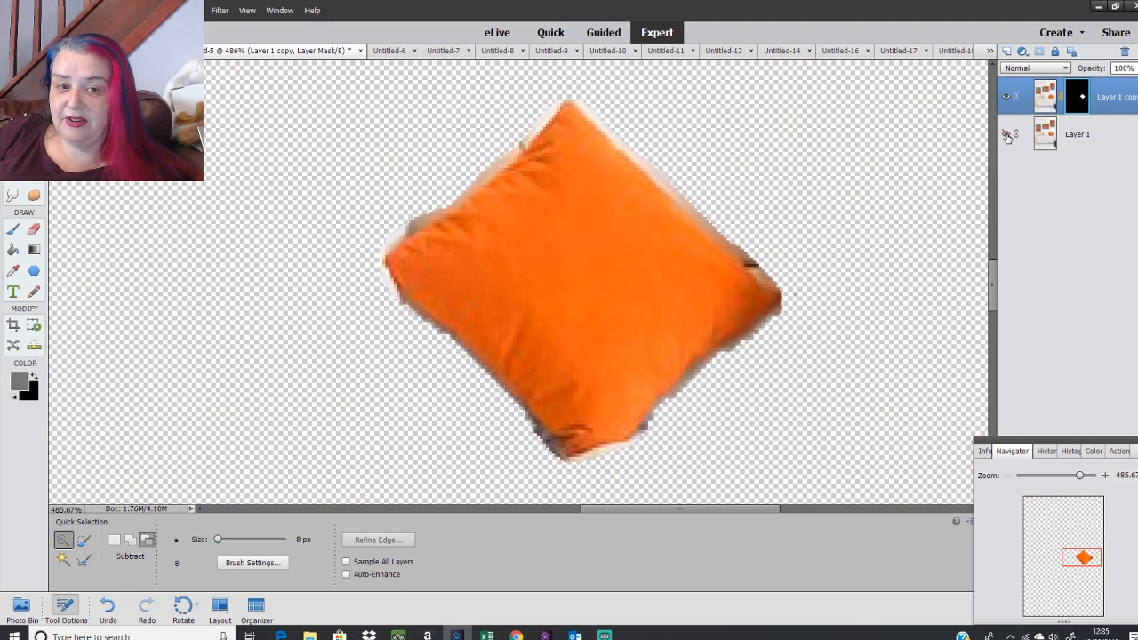
pyautogui.click(1008, 136)
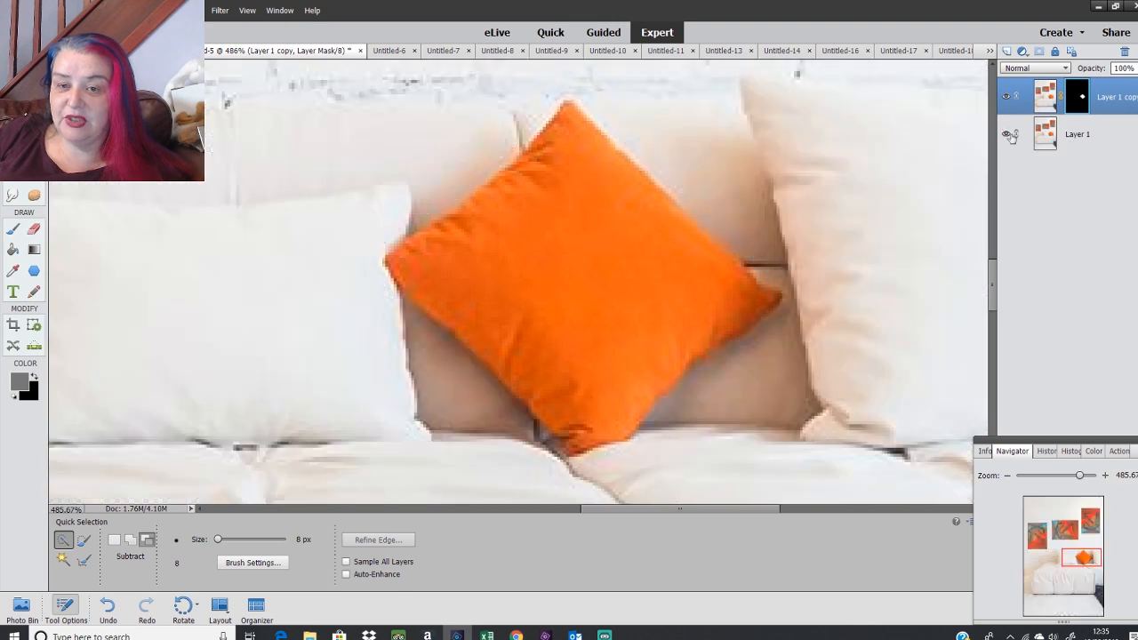
pyautogui.rightClick(1104, 99)
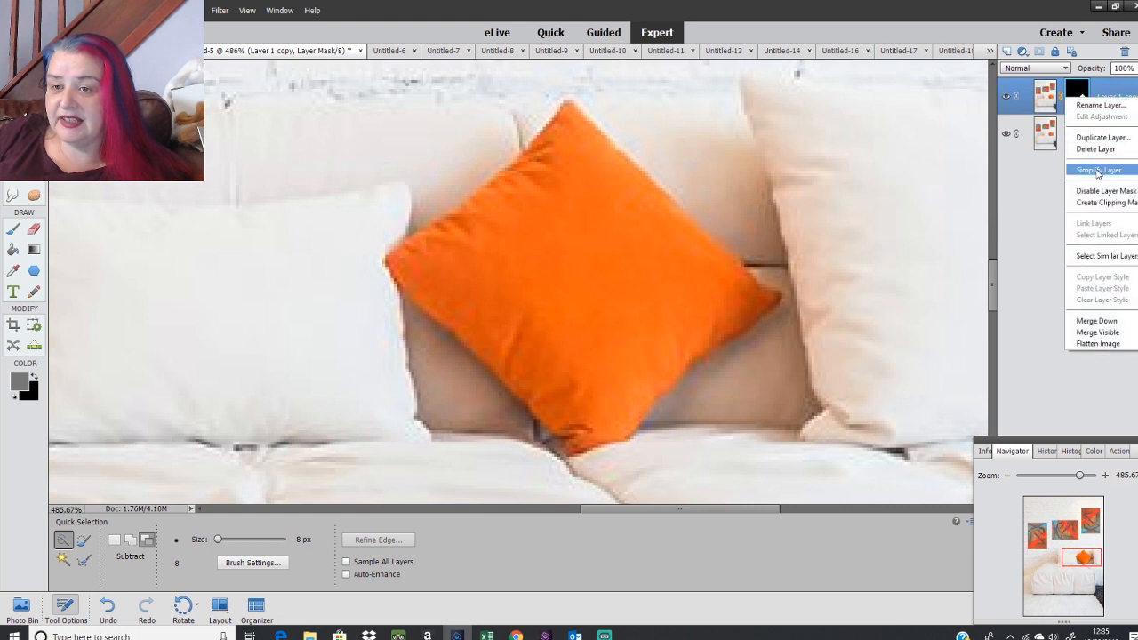
pyautogui.click(1099, 169)
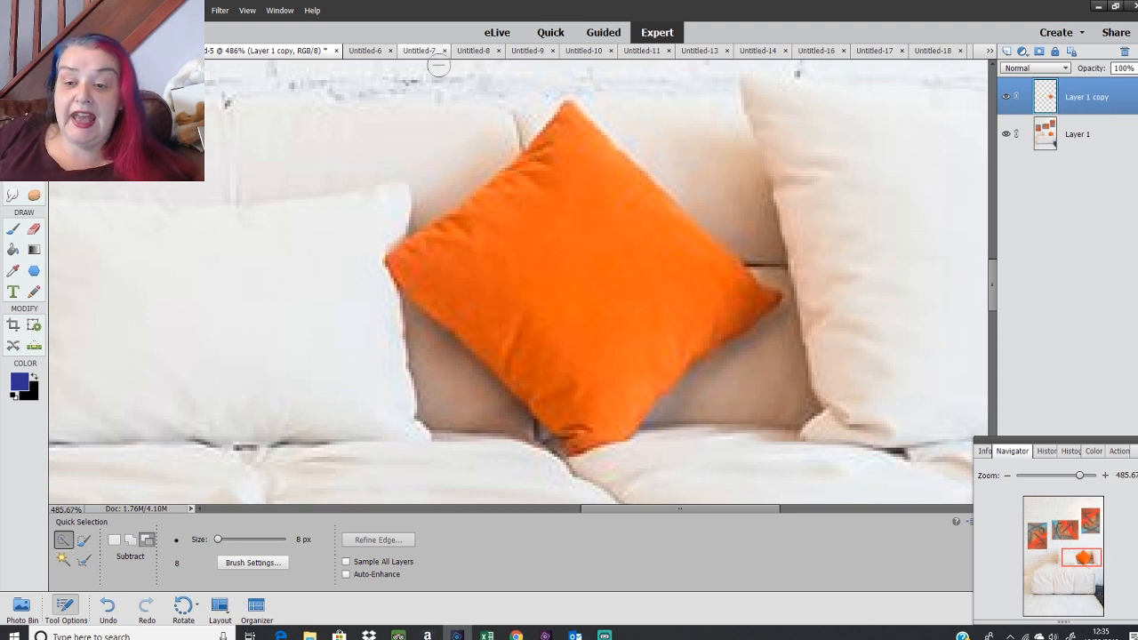
# Shift the hue of the isolated cushion on Layer 1 copy to -15 with Hue/Saturation
pyautogui.moveTo(1079, 476); pyautogui.dragTo(1065, 478)
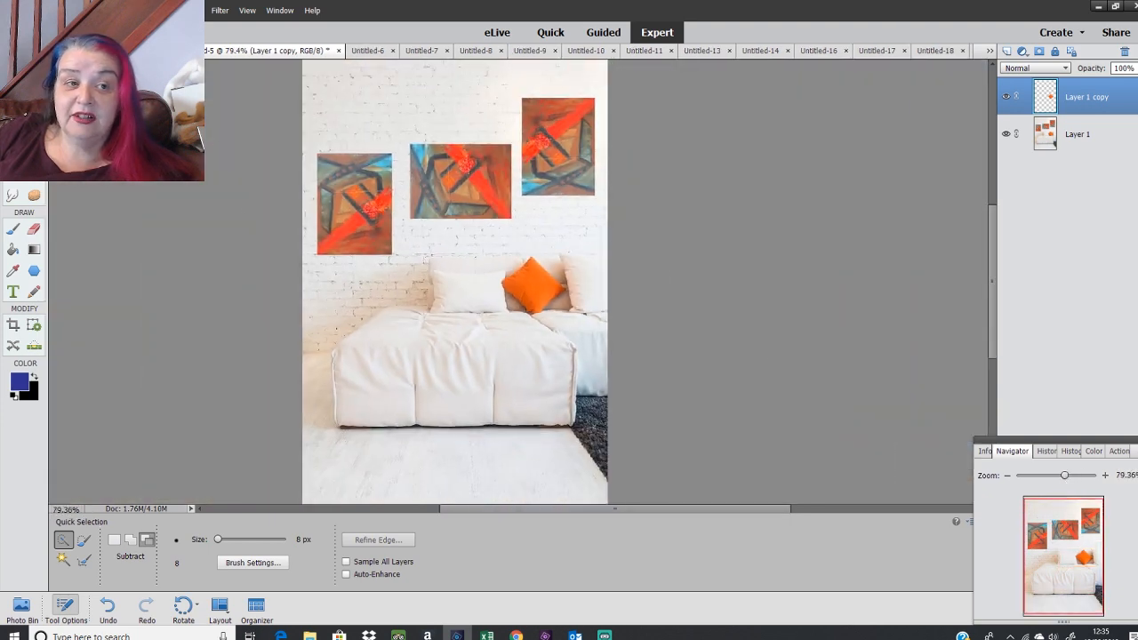
pyautogui.click(220, 10)
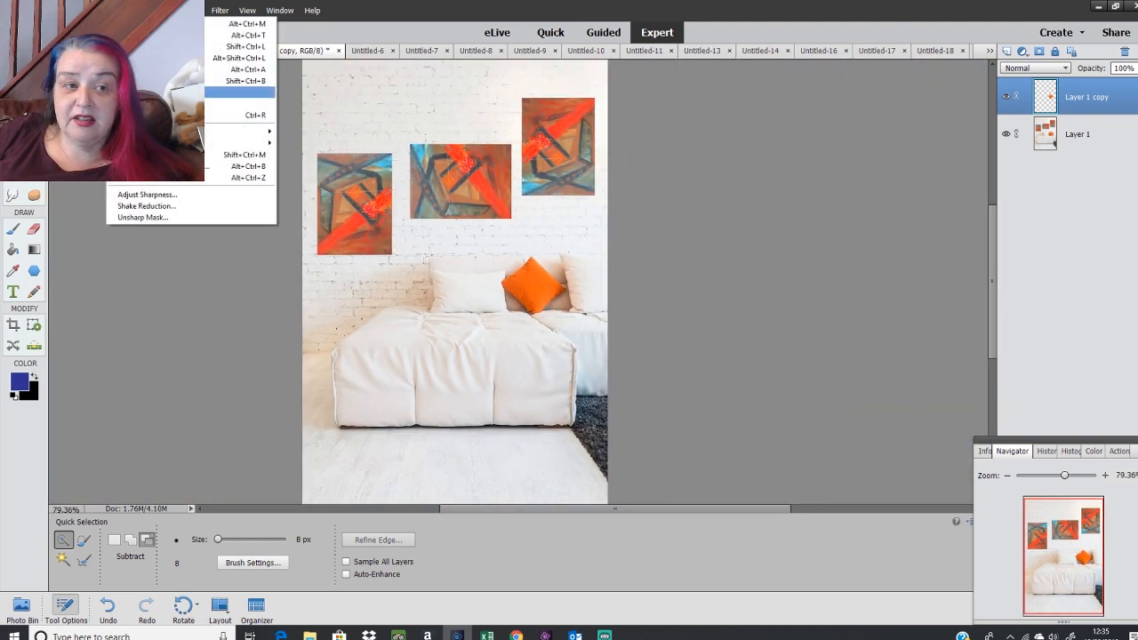
pyautogui.moveTo(200, 133)
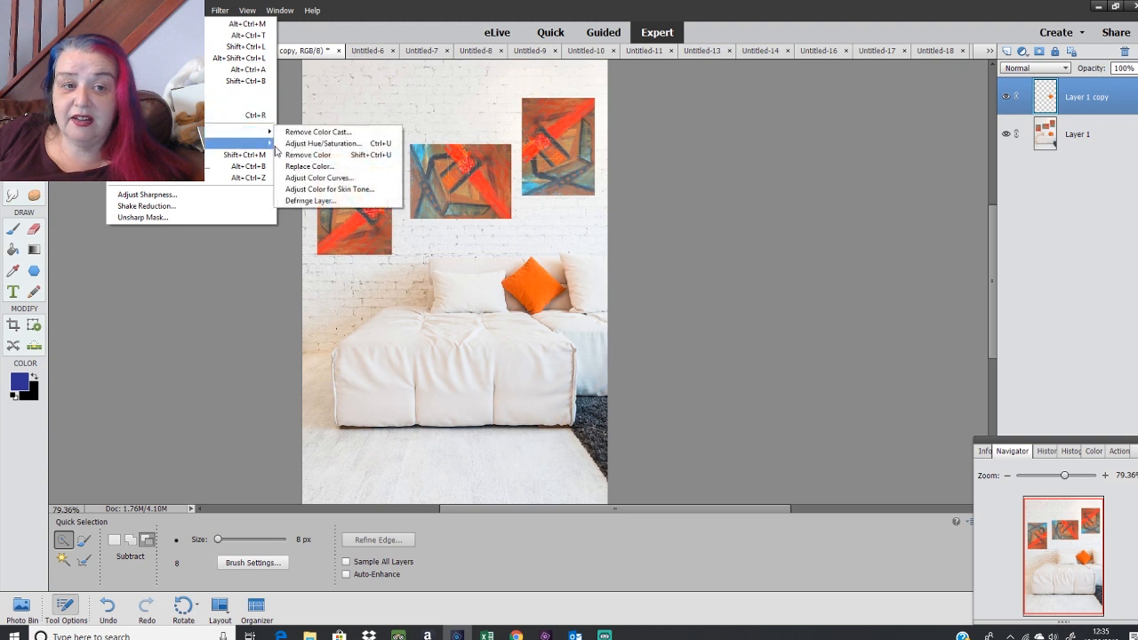
pyautogui.click(322, 143)
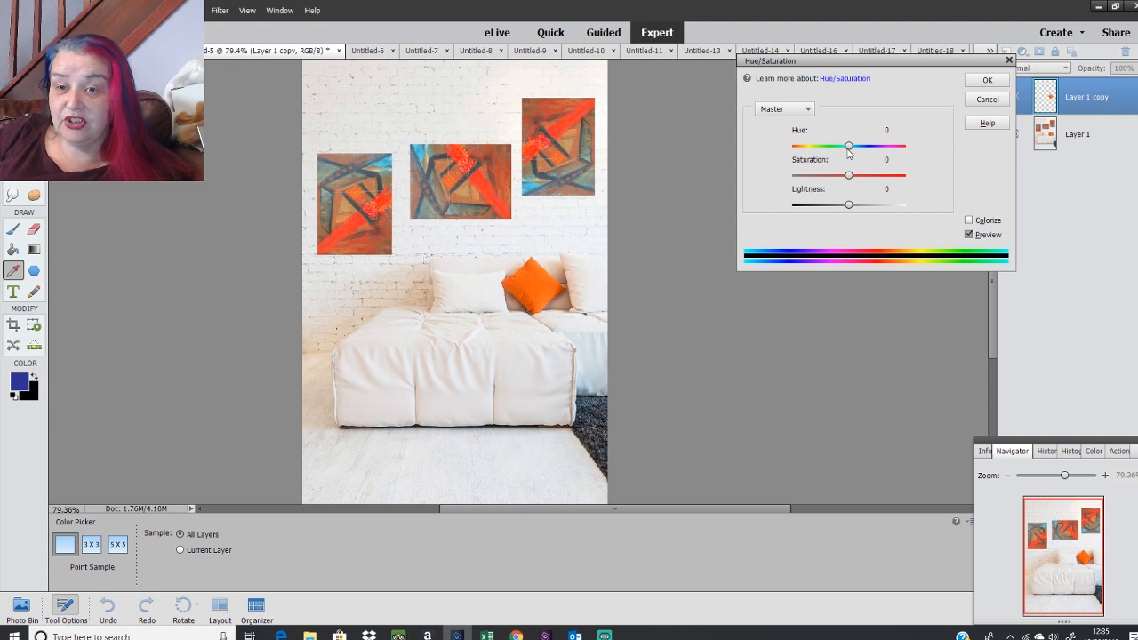
pyautogui.moveTo(849, 146)
pyautogui.mouseDown()
pyautogui.moveTo(810, 147)
pyautogui.moveTo(864, 149)
pyautogui.moveTo(823, 159)
pyautogui.moveTo(826, 149)
pyautogui.moveTo(913, 165)
pyautogui.moveTo(842, 151)
pyautogui.mouseUp()
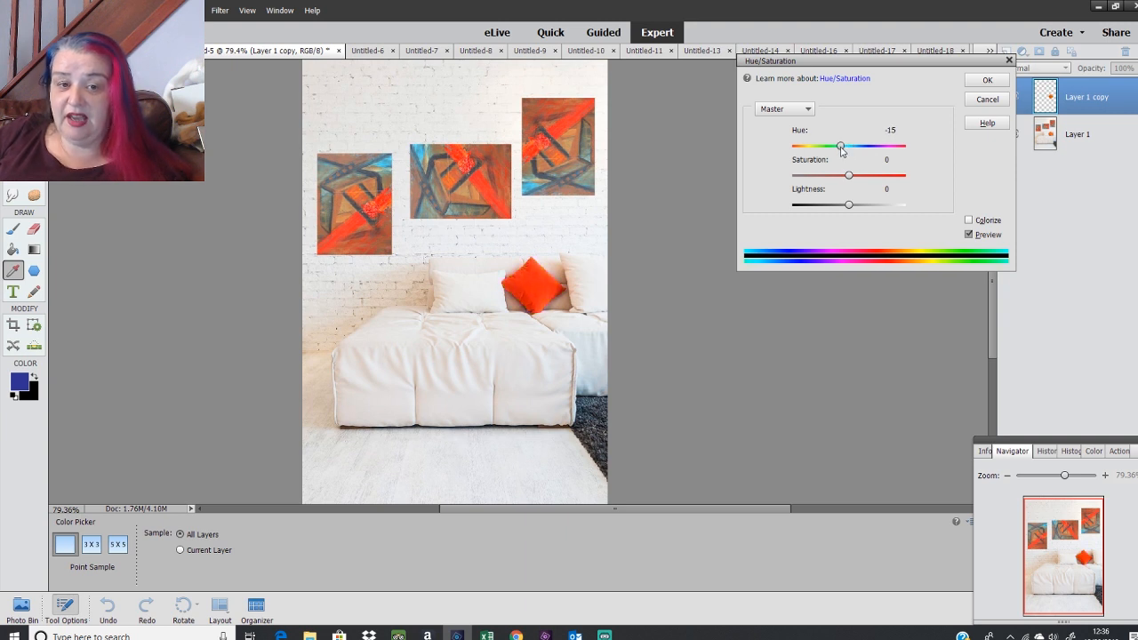